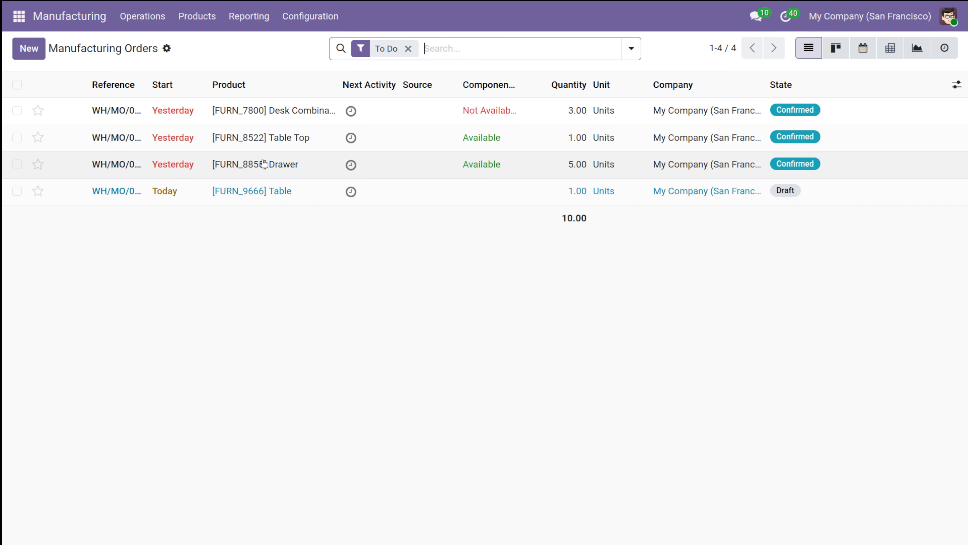
# Step: Review the bills of materials list and the components in the Desk Combination bill of materials, returning to the list
pyautogui.click(206, 15)
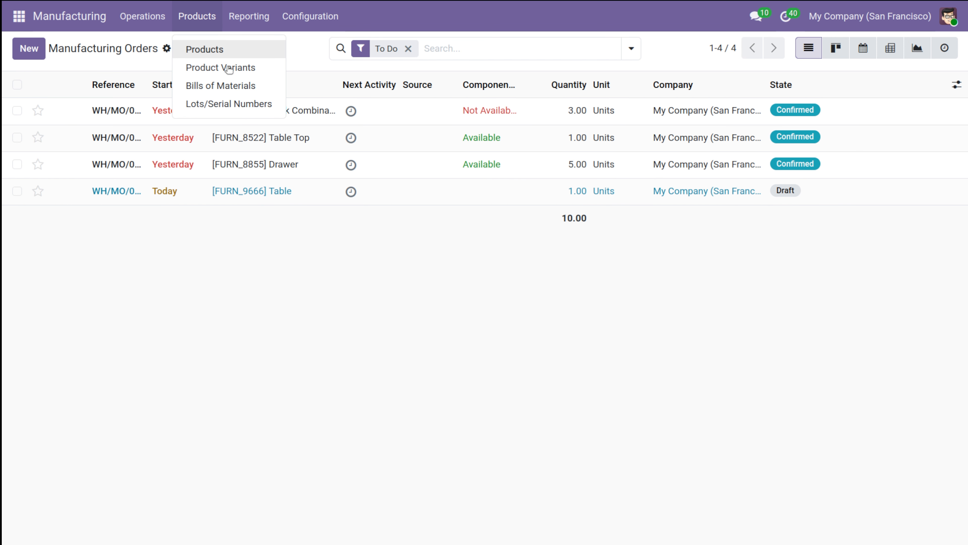
pyautogui.click(252, 84)
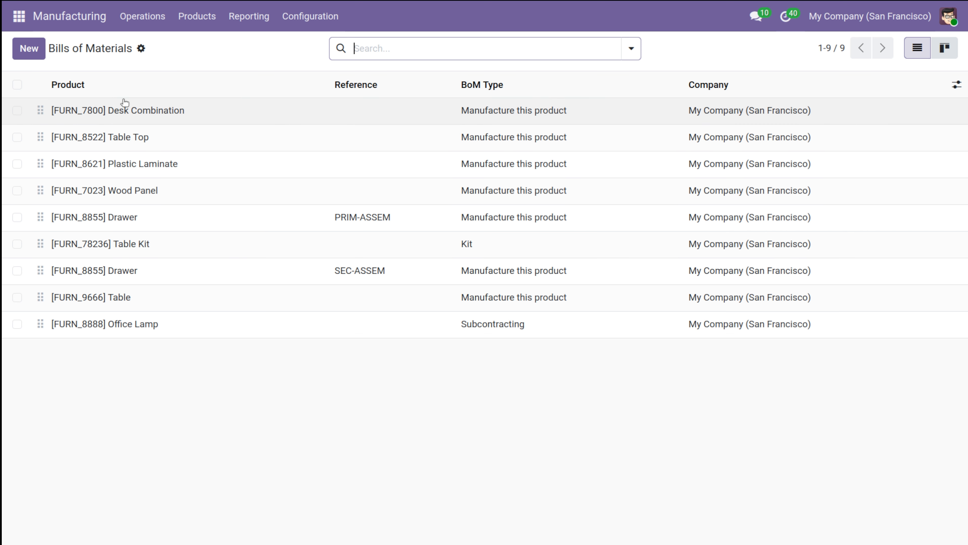
pyautogui.click(192, 114)
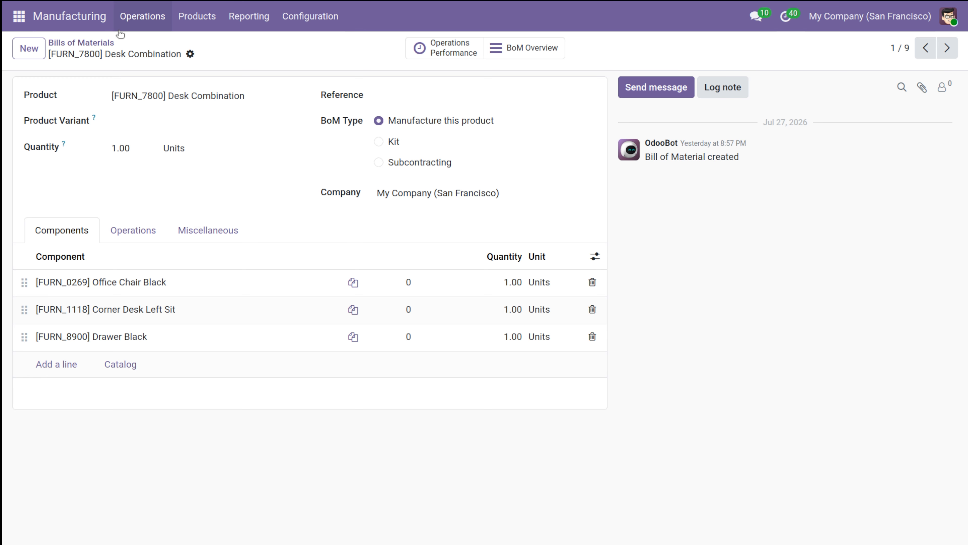
pyautogui.click(61, 40)
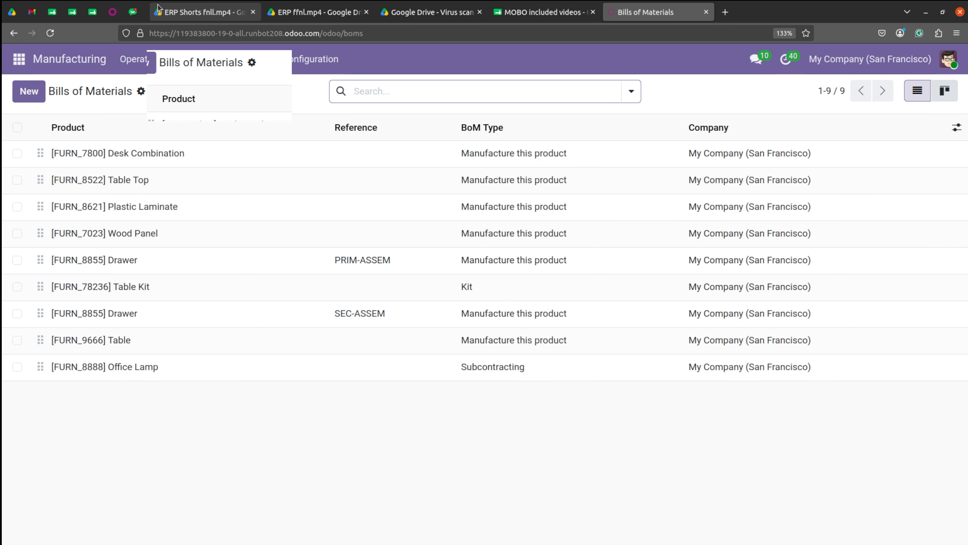
# Step: Create a new product in the manufacturing product catalogue and name it "Wooden table"
pyautogui.click(191, 14)
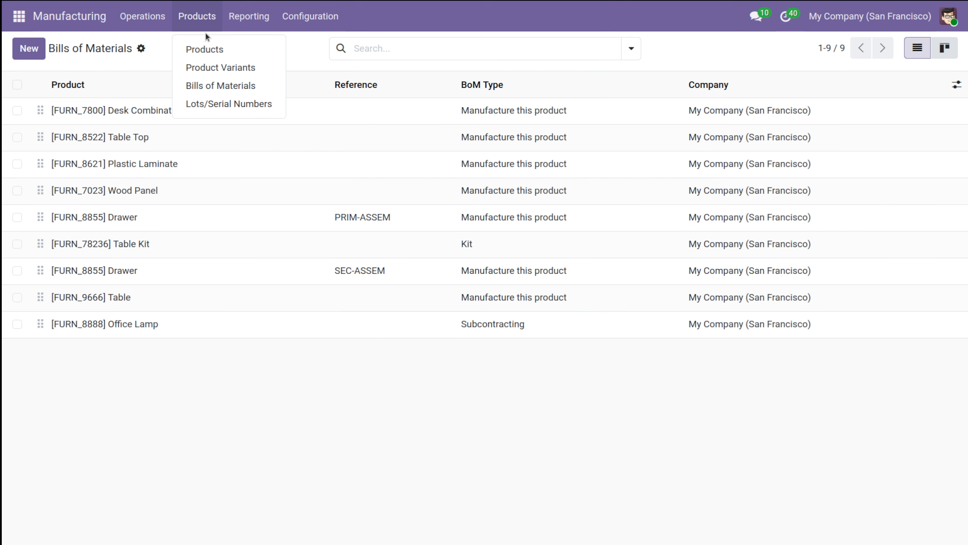
pyautogui.click(208, 46)
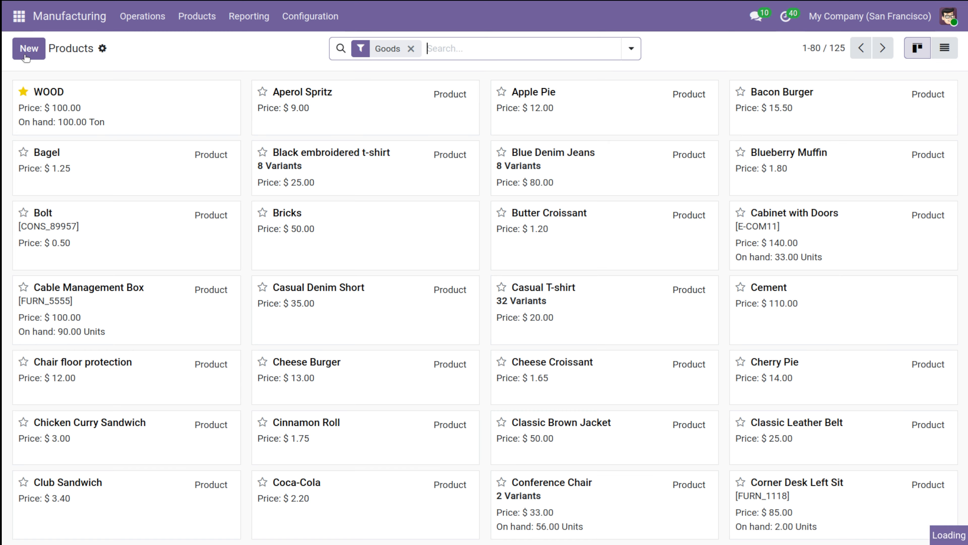
pyautogui.click(29, 54)
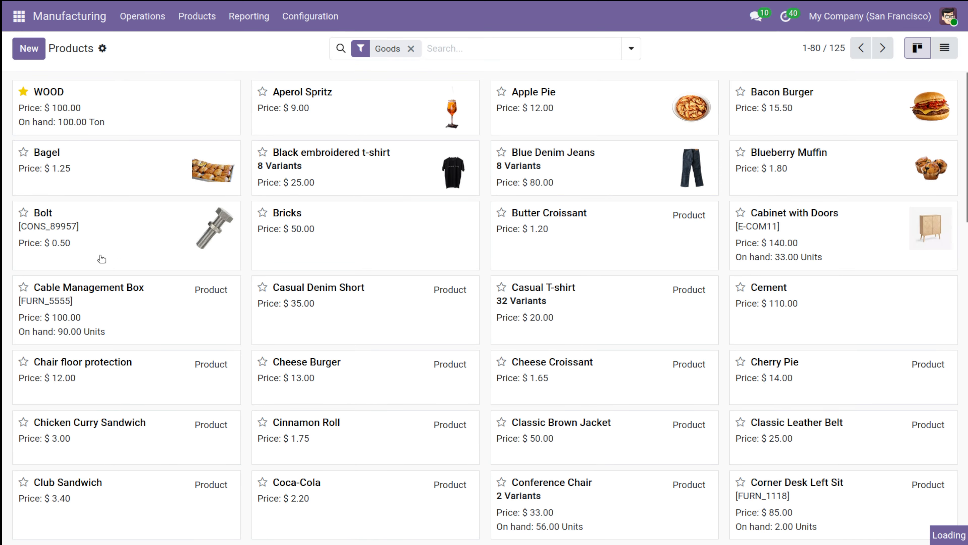
pyautogui.scroll(-3, 78, 100)
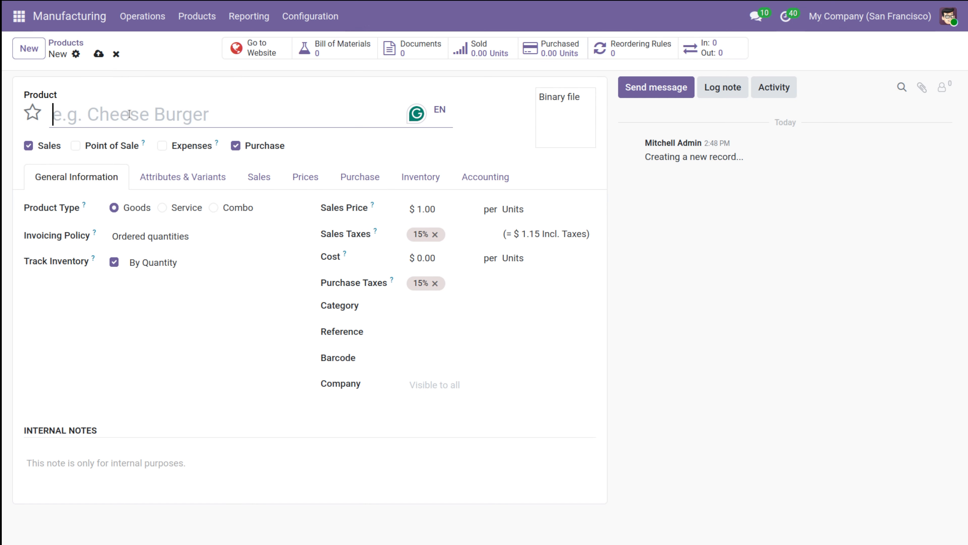
pyautogui.write('Wood')
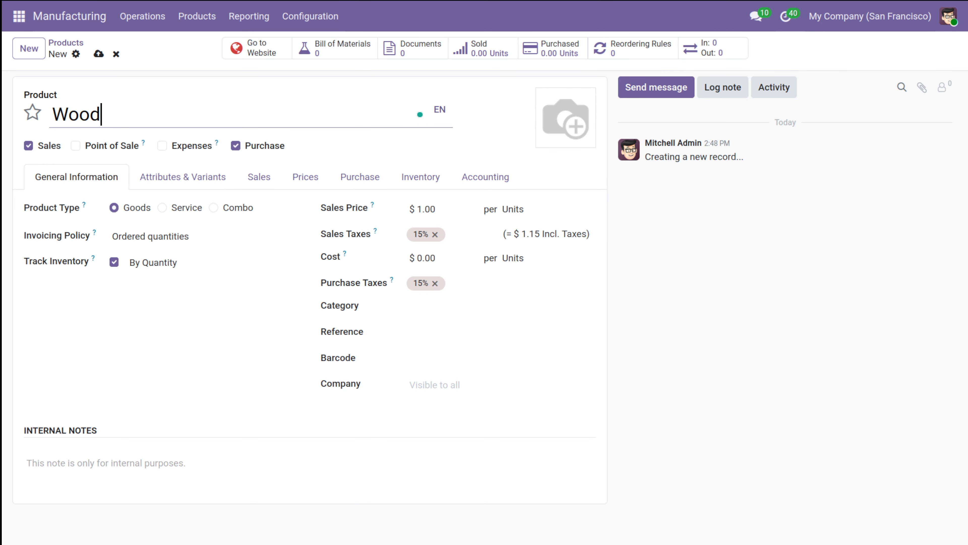
pyautogui.write('en table')
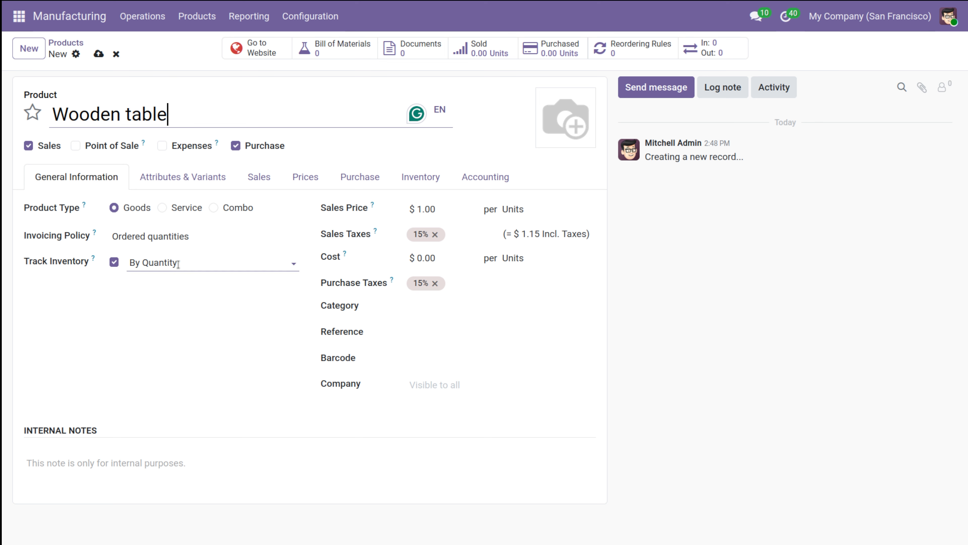
# Step: Check the inventory tracking options of the Wooden table product and mark the product as a favorite
pyautogui.click(243, 259)
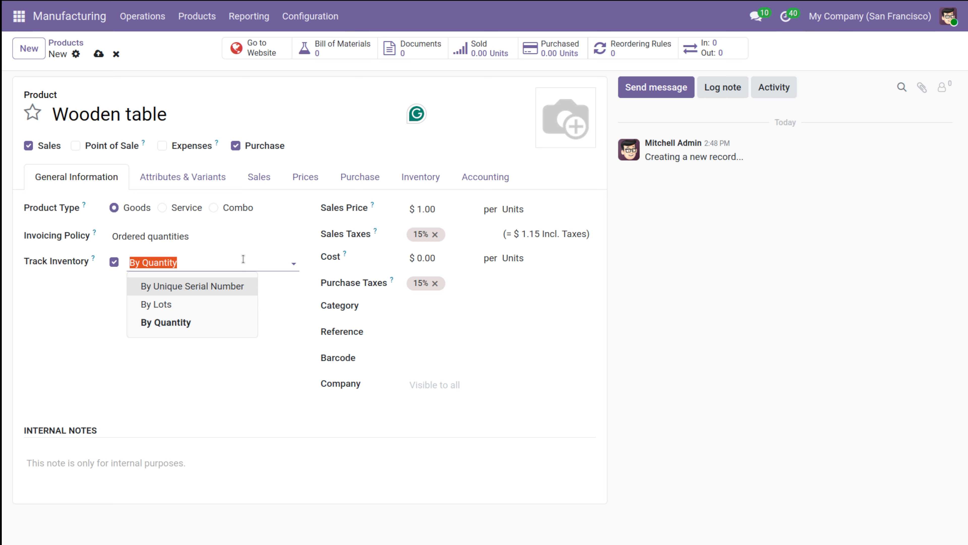
pyautogui.click(106, 291)
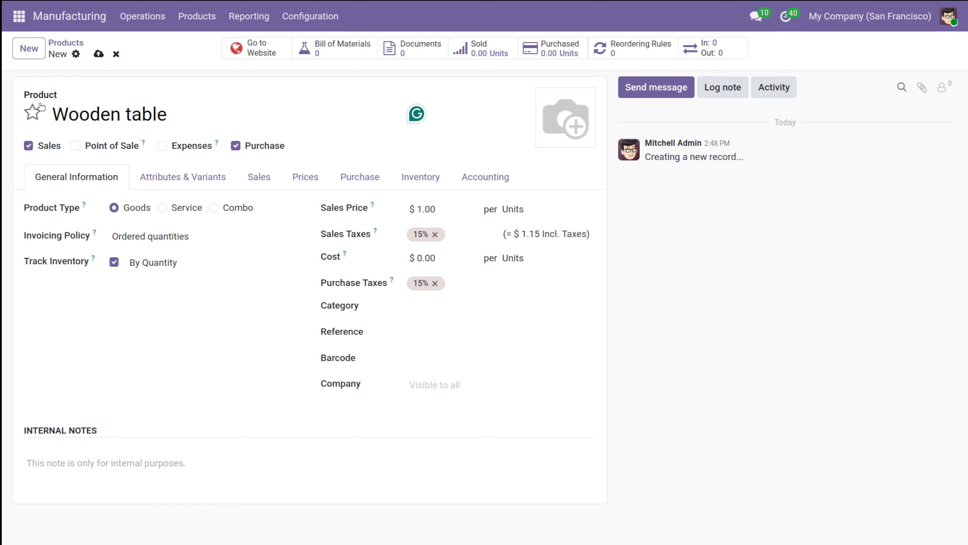
pyautogui.click(32, 112)
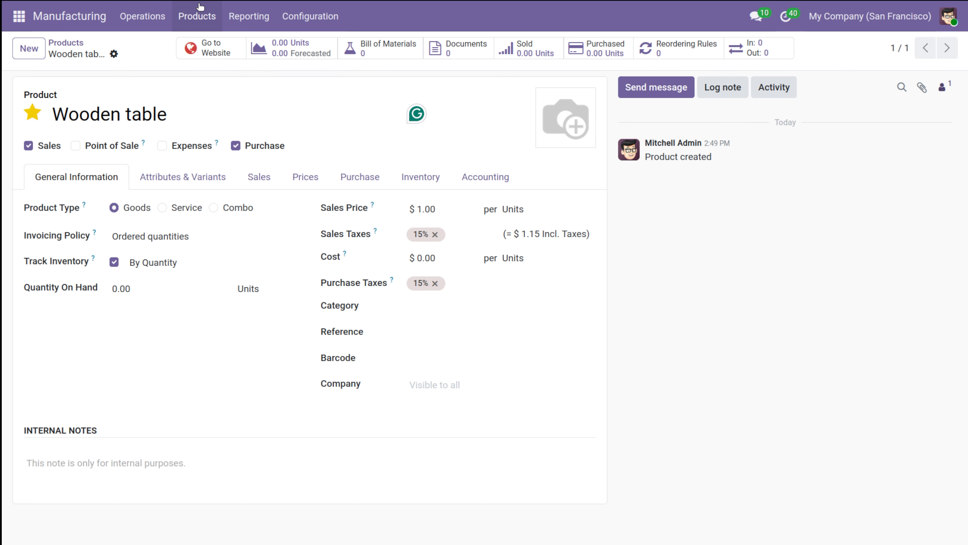
# Step: Create a new bill of materials and select Wooden table as its product
pyautogui.click(213, 11)
pyautogui.click(215, 84)
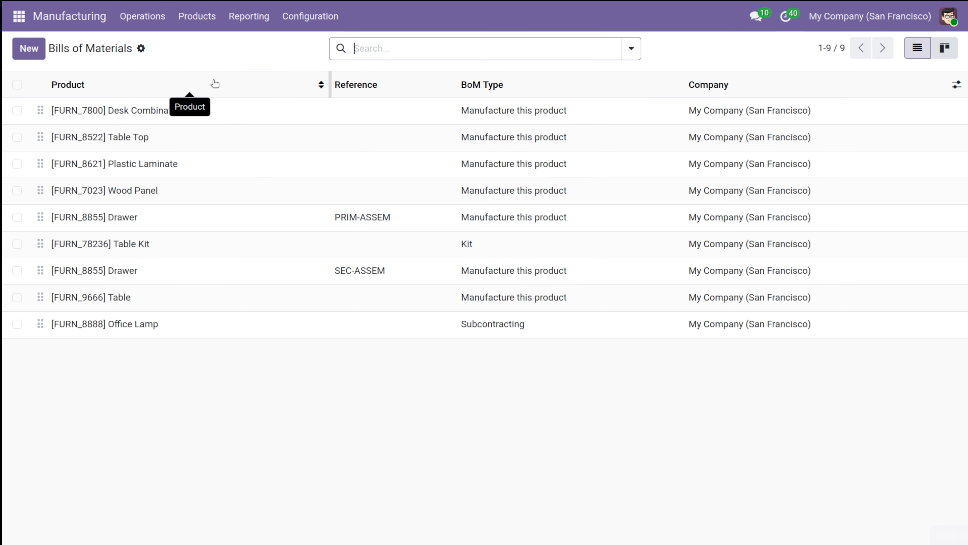
pyautogui.click(32, 59)
pyautogui.click(32, 55)
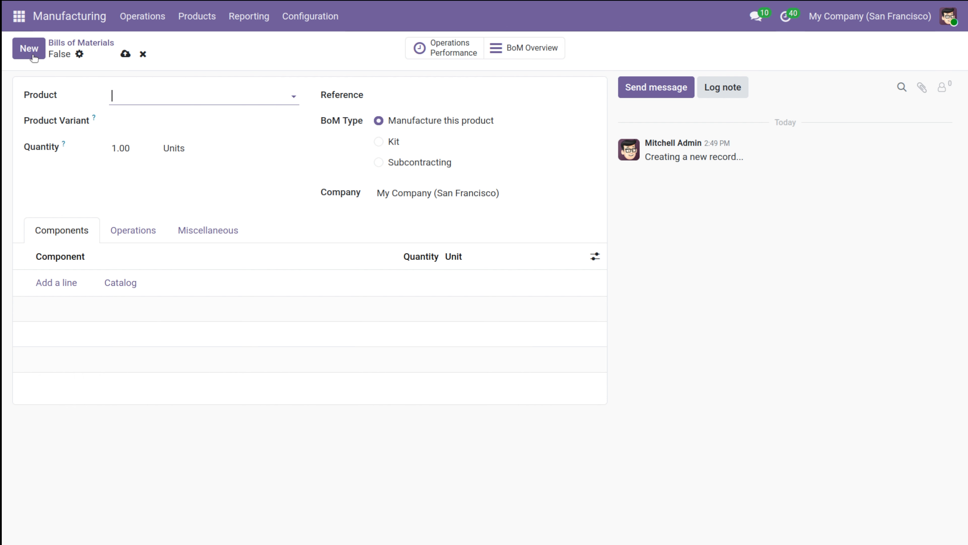
pyautogui.click(143, 97)
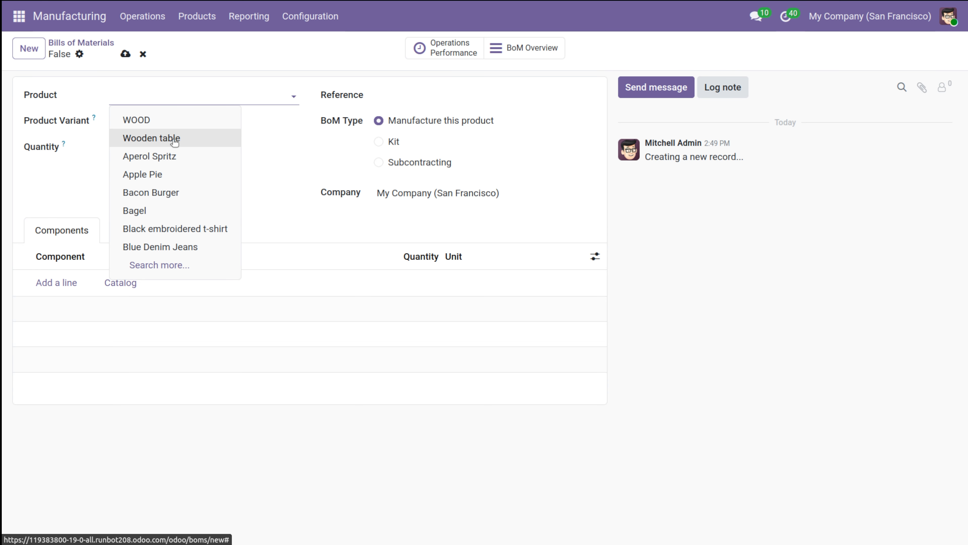
pyautogui.click(175, 139)
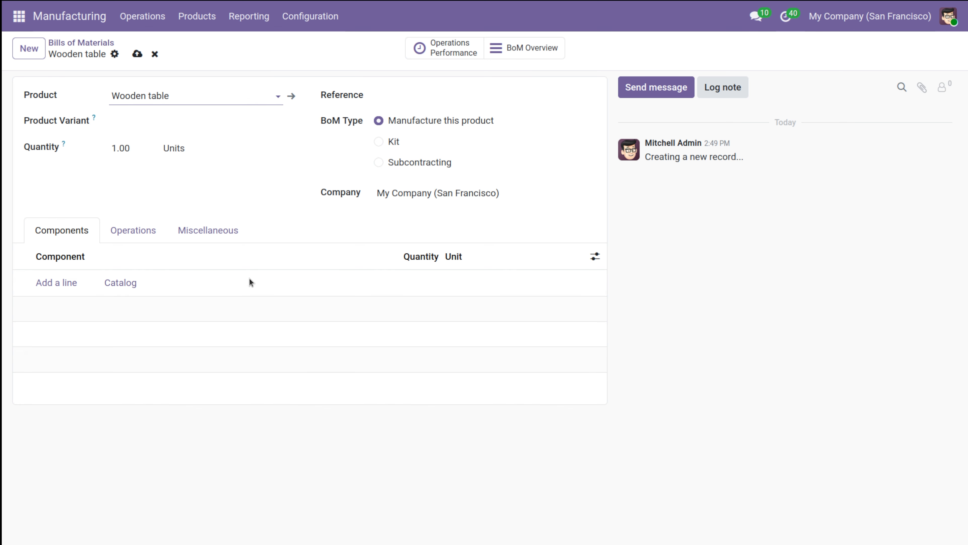
# Step: Try a quantity of 5 units for the Wooden table bill of materials
pyautogui.click(121, 147)
pyautogui.write('5')
pyautogui.click(167, 179)
pyautogui.click(122, 118)
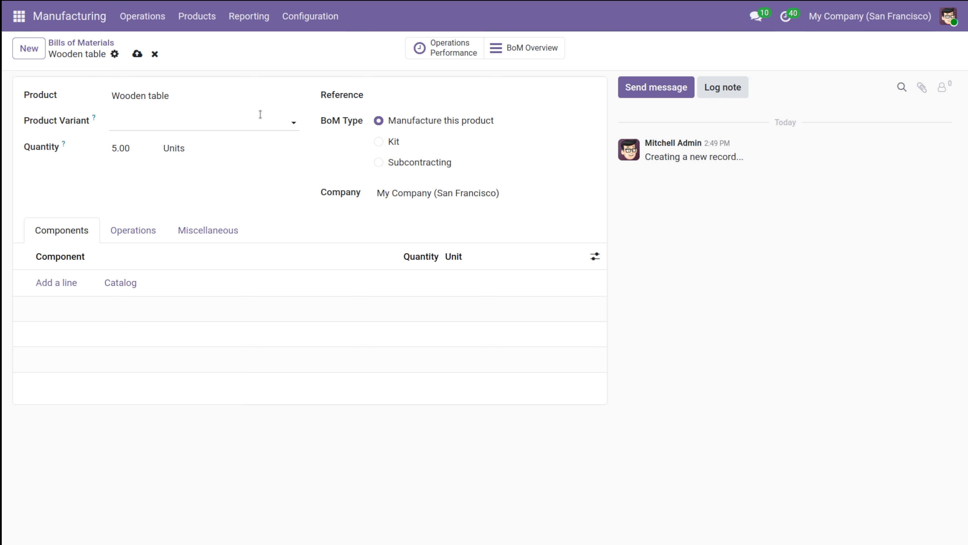
# Step: Set the quantity produced by the Wooden table bill of materials to 1 unit
pyautogui.click(118, 148)
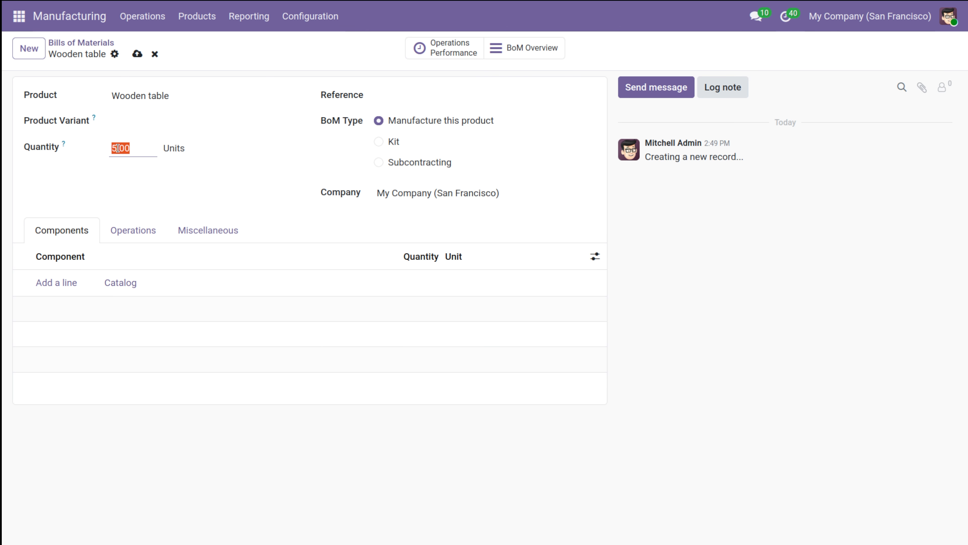
pyautogui.write('1')
pyautogui.click(164, 199)
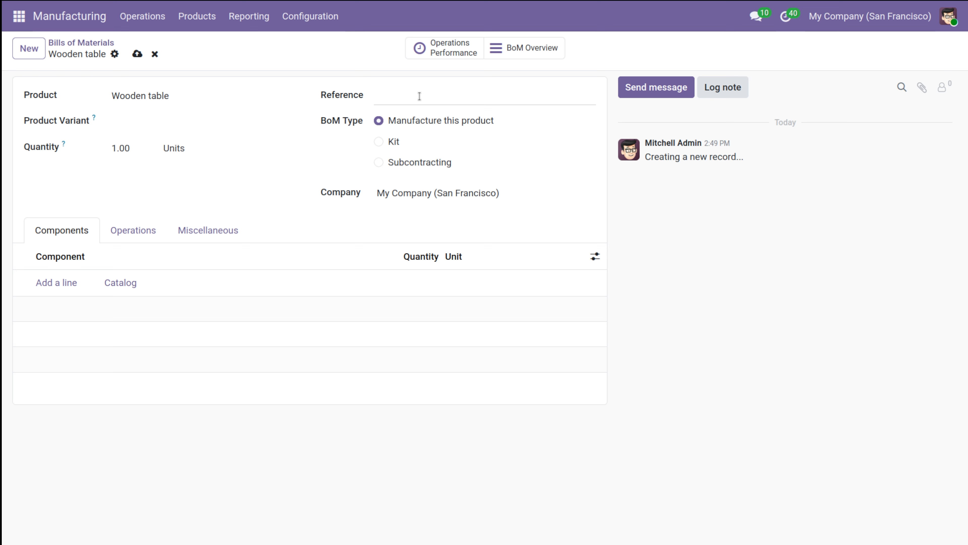
# Step: Add the Wood Panel component to the bill of materials with a quantity of 5 units
pyautogui.click(67, 283)
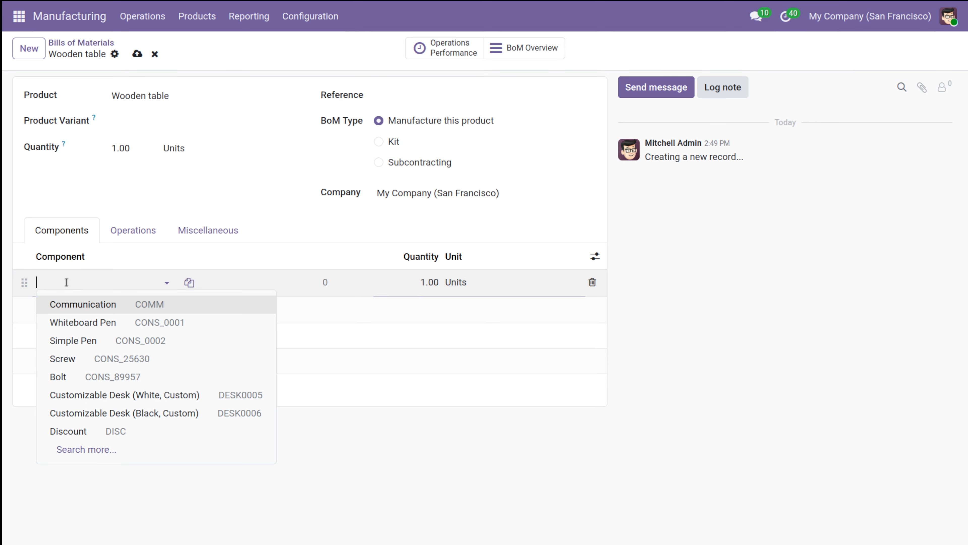
pyautogui.write('w')
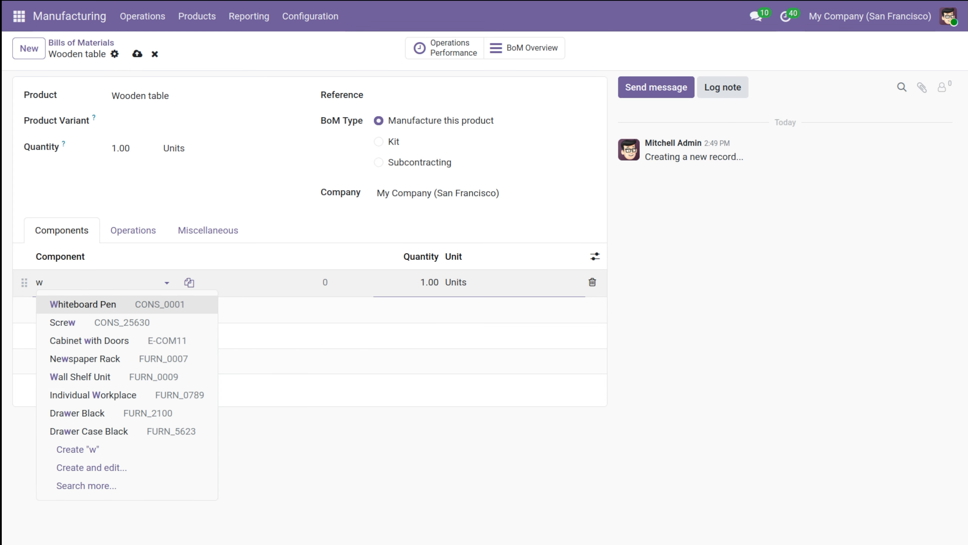
pyautogui.write('ood pl')
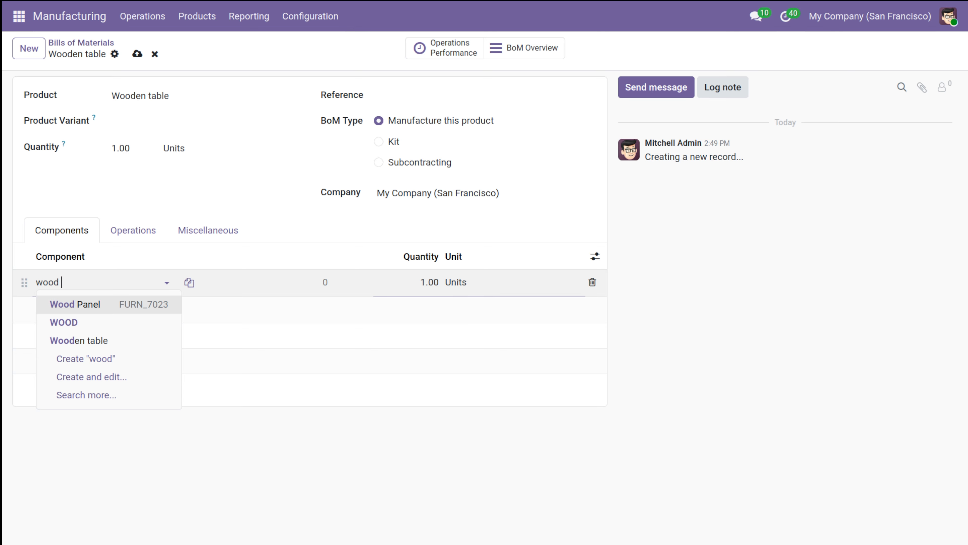
pyautogui.press('BackSpace')
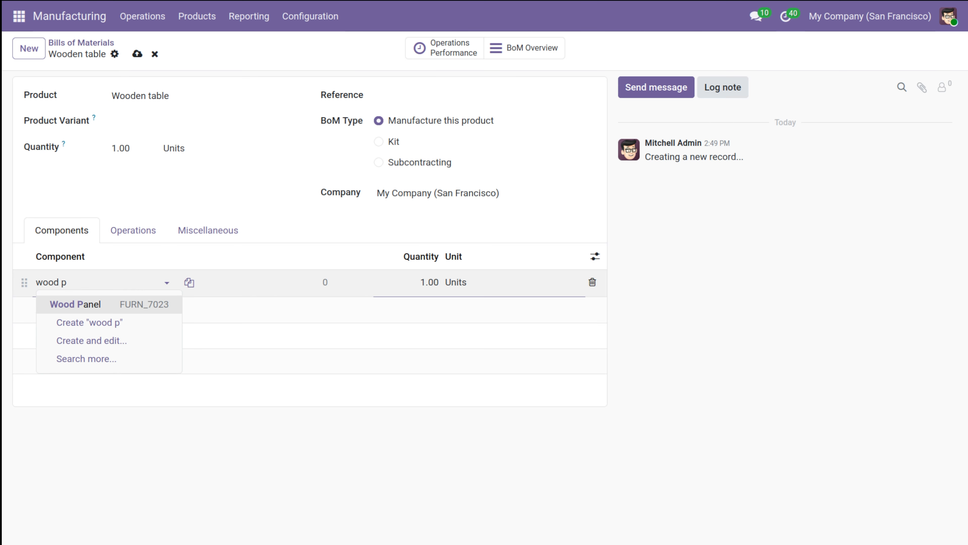
pyautogui.click(103, 304)
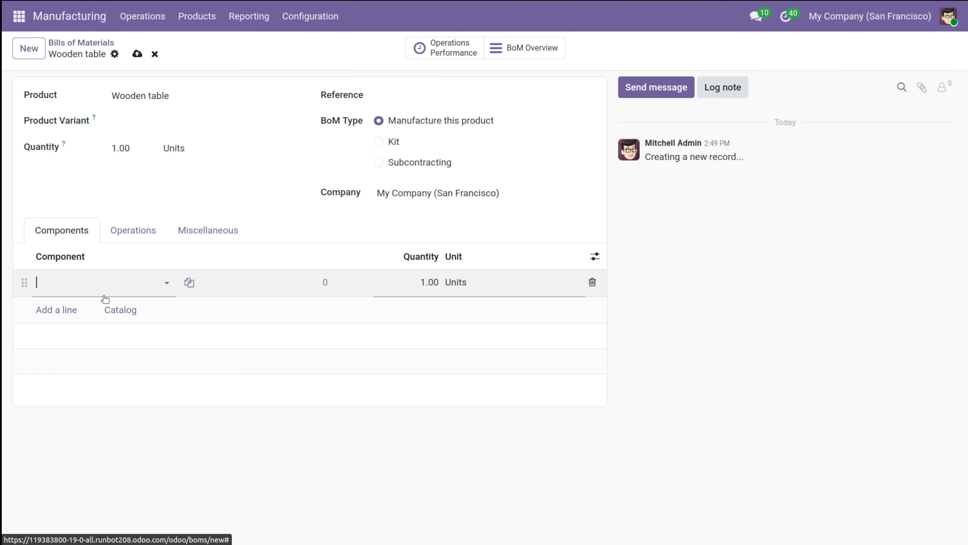
pyautogui.click(420, 282)
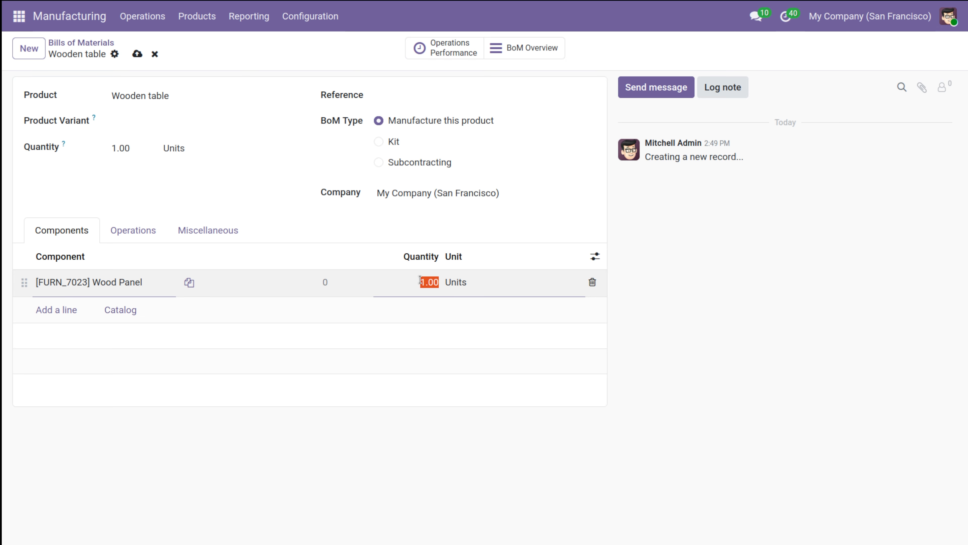
pyautogui.write('5')
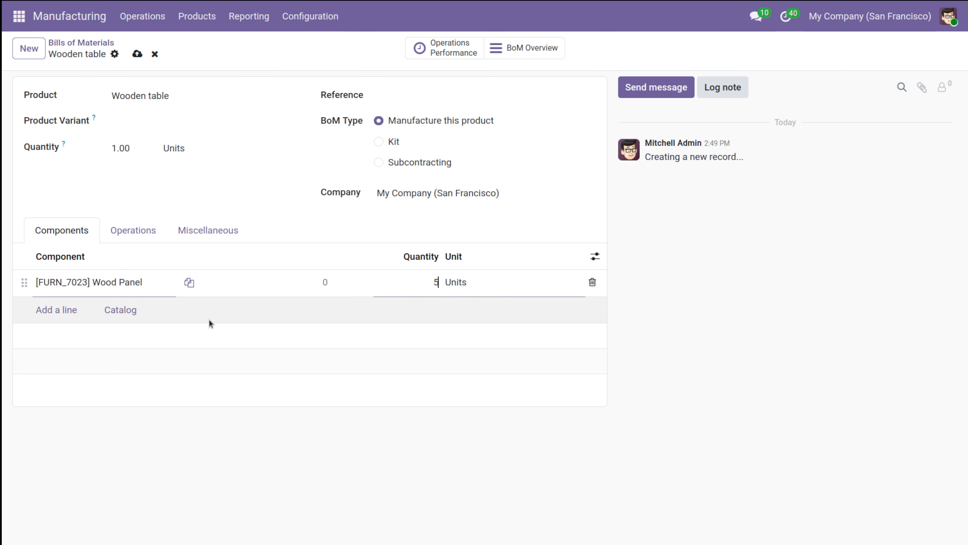
# Step: Add the Screw component to the bill of materials with a quantity of 20 units
pyautogui.click(57, 310)
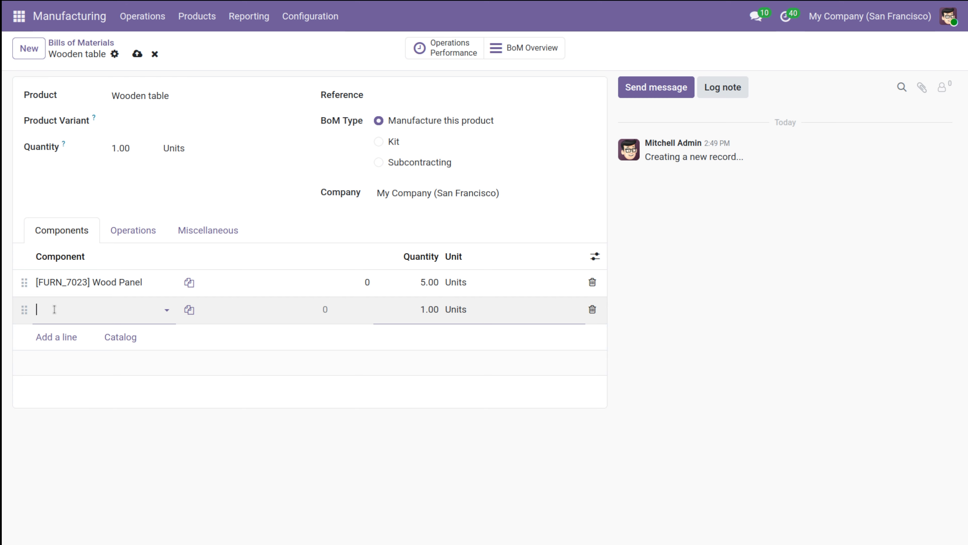
pyautogui.write('scre')
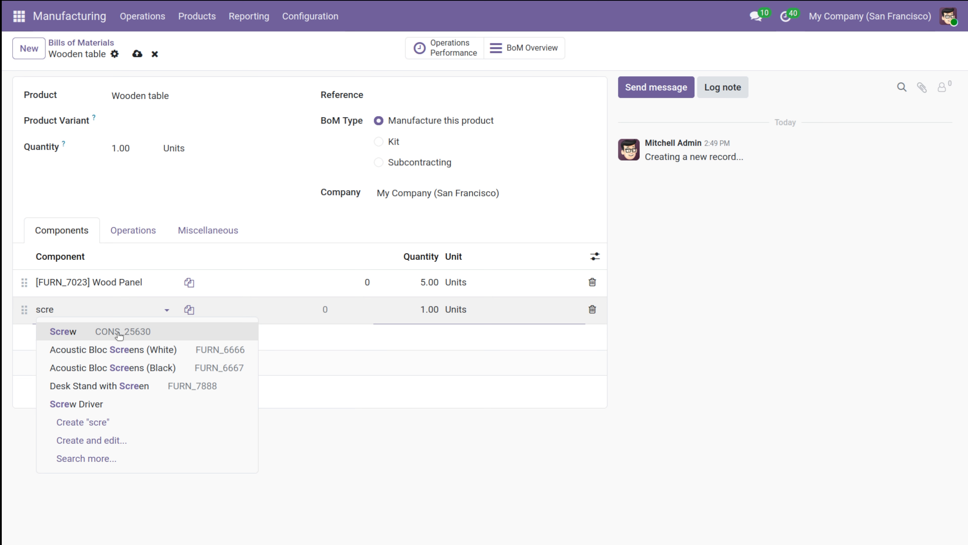
pyautogui.press('Return')
pyautogui.click(368, 309)
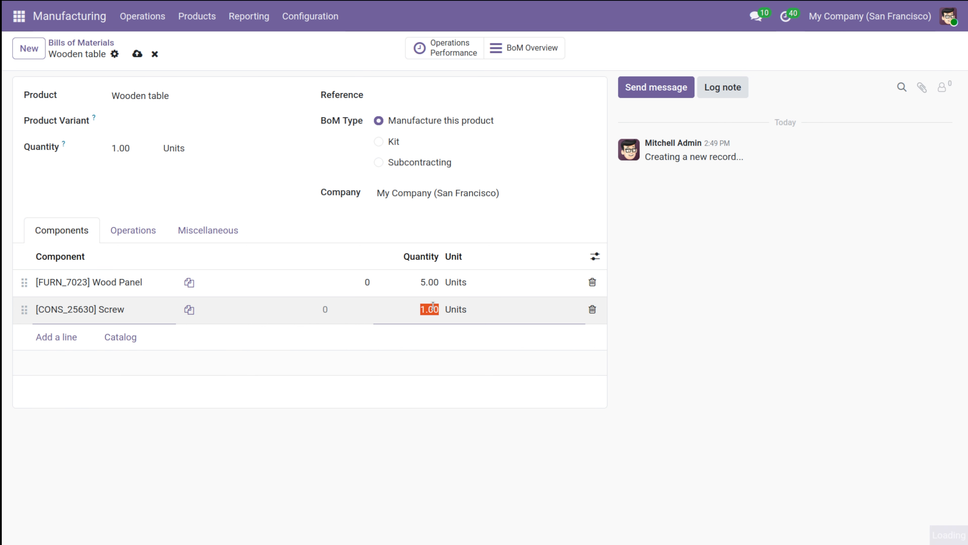
pyautogui.write('20')
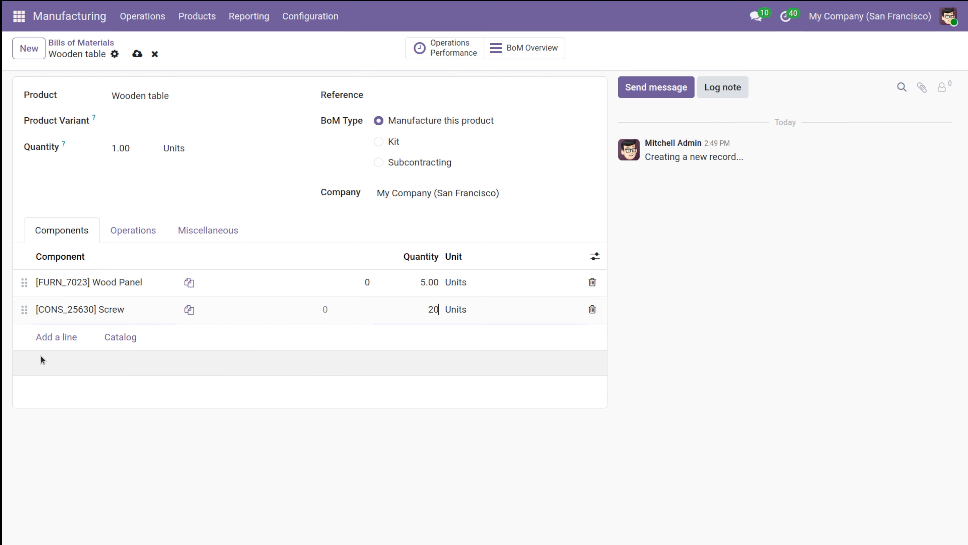
pyautogui.click(44, 337)
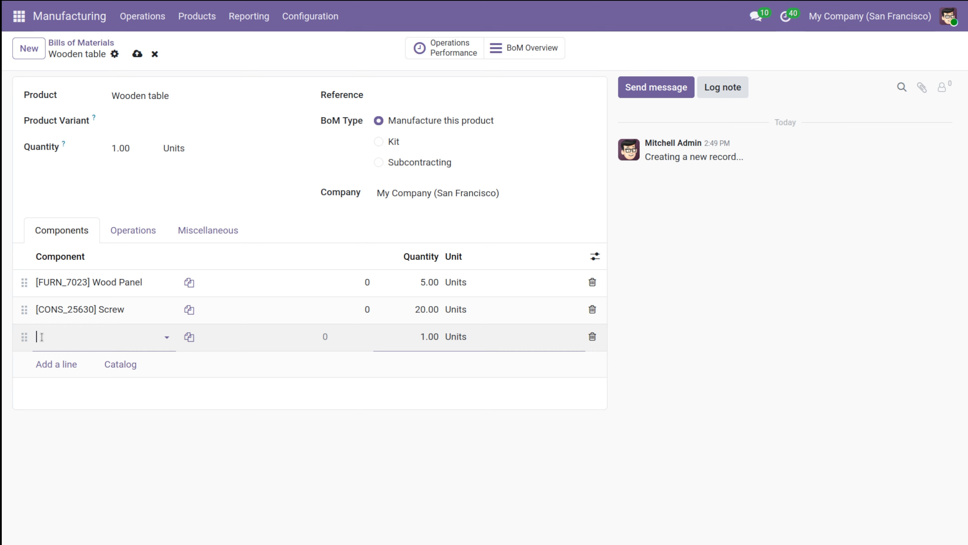
pyautogui.write('po')
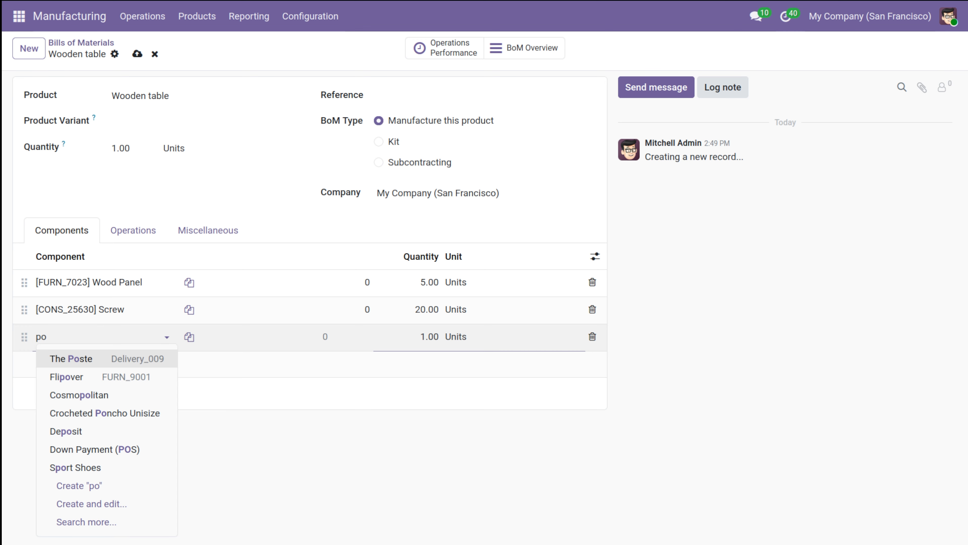
pyautogui.write('l')
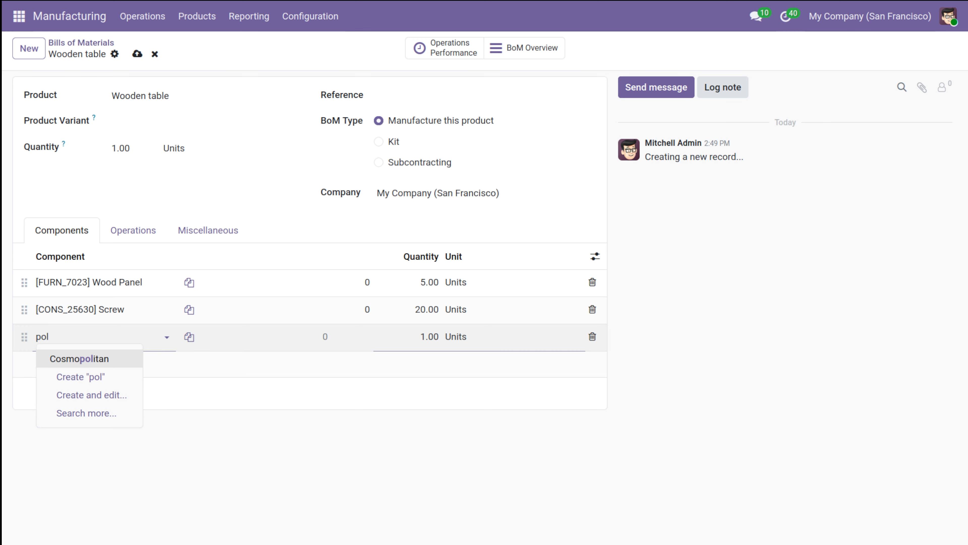
pyautogui.press('BackSpace')
pyautogui.press('BackSpace')
pyautogui.write('ai')
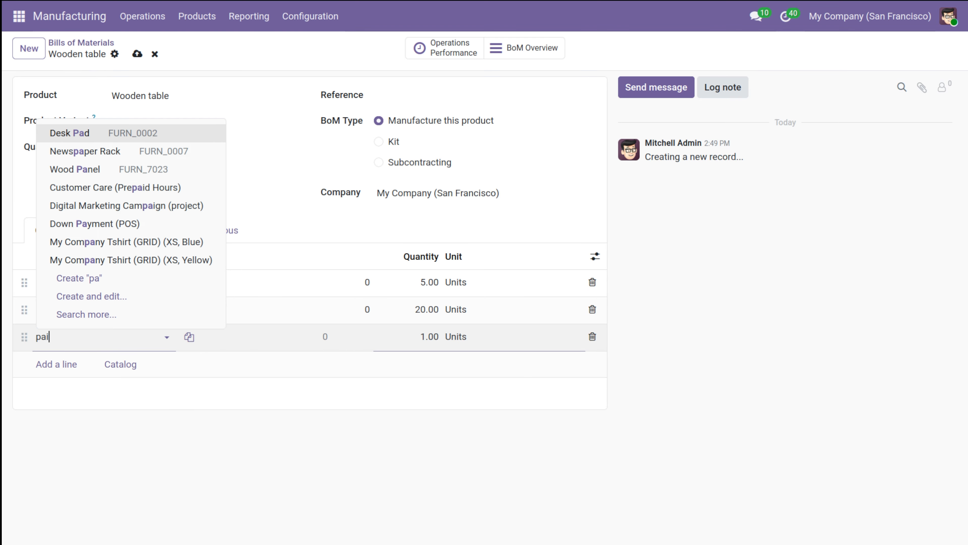
pyautogui.write('n')
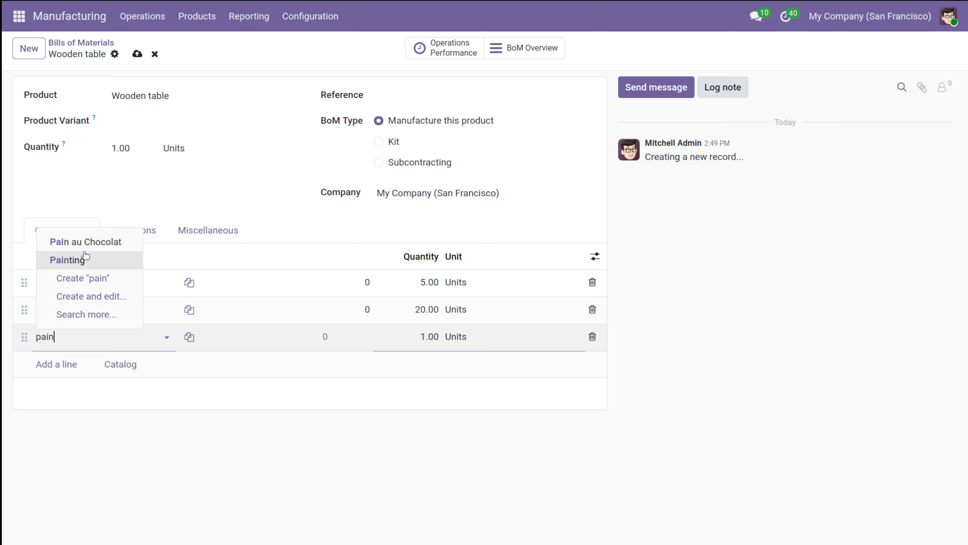
pyautogui.click(86, 256)
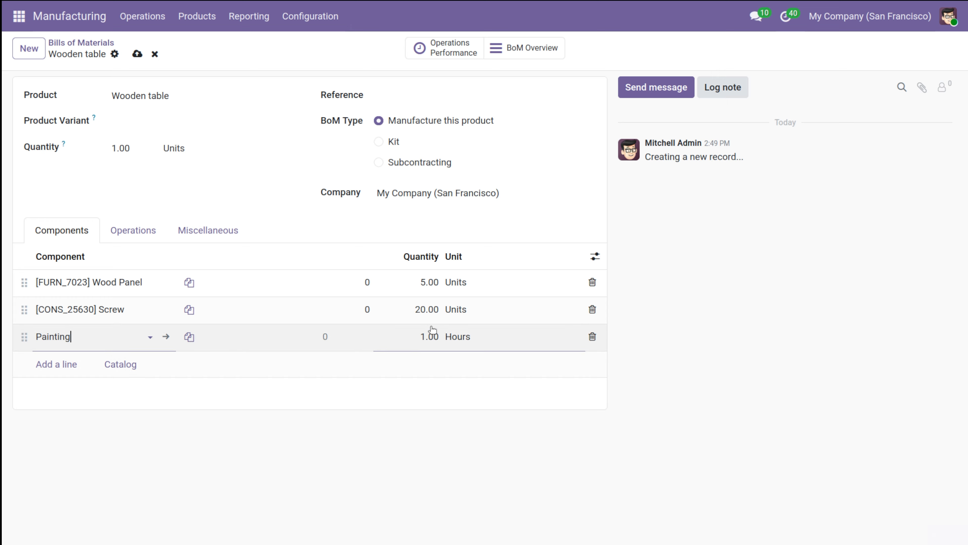
pyautogui.click(423, 337)
pyautogui.click(593, 336)
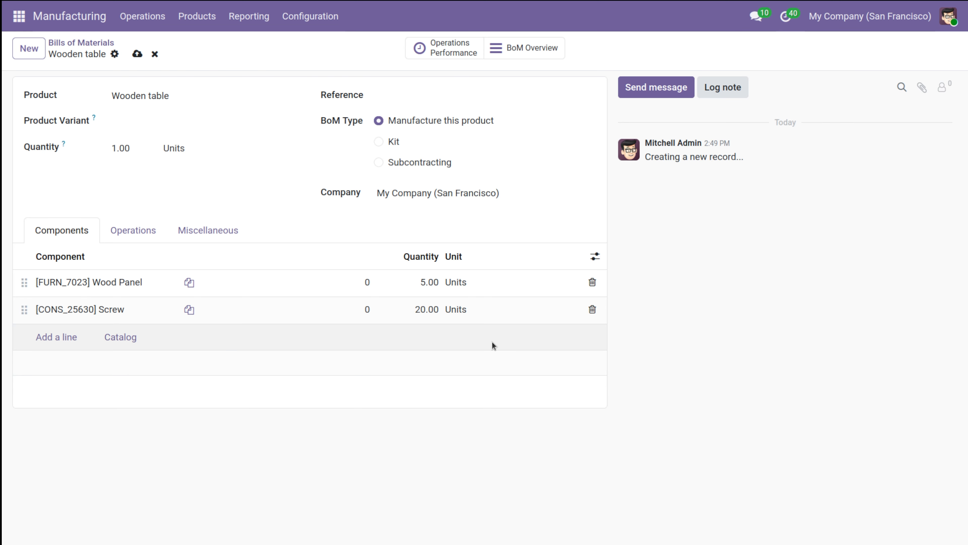
# Step: Add the Bolt component to the bill of materials with a quantity of 20 units and save the bill of materials
pyautogui.click(50, 337)
pyautogui.write('bol')
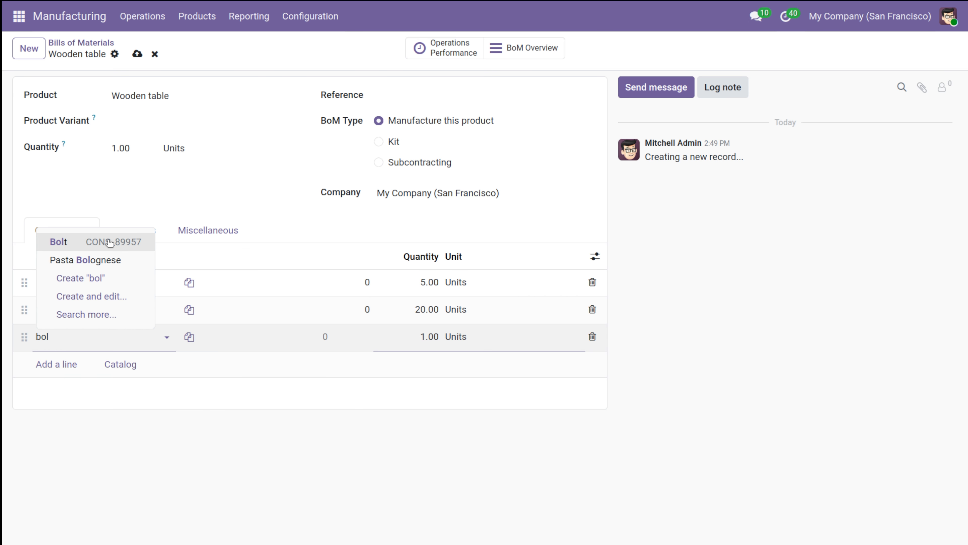
pyautogui.click(110, 242)
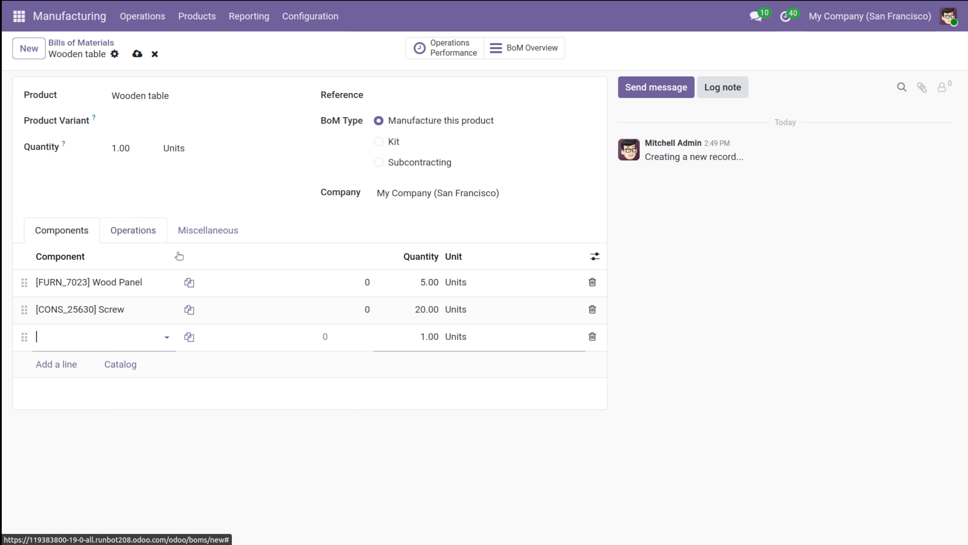
pyautogui.click(424, 340)
pyautogui.write('20')
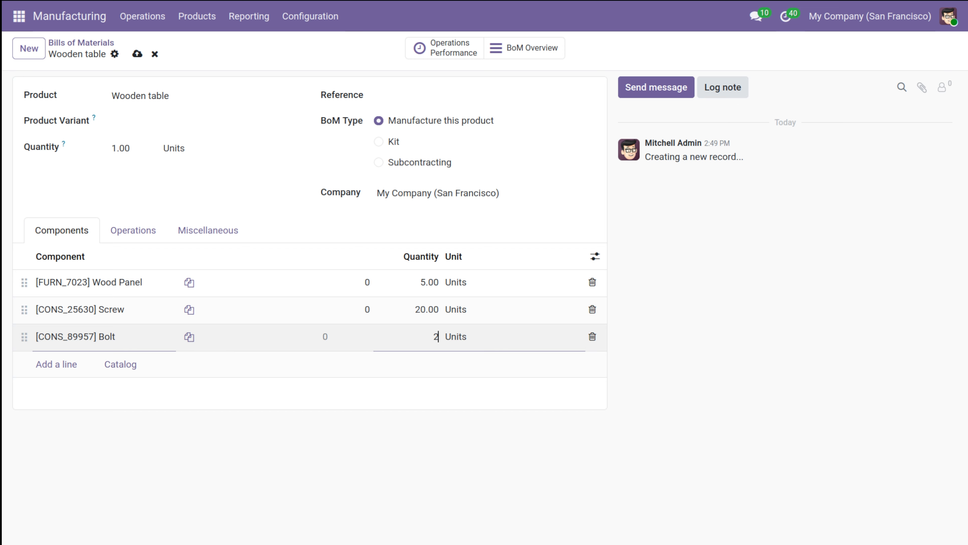
pyautogui.click(283, 479)
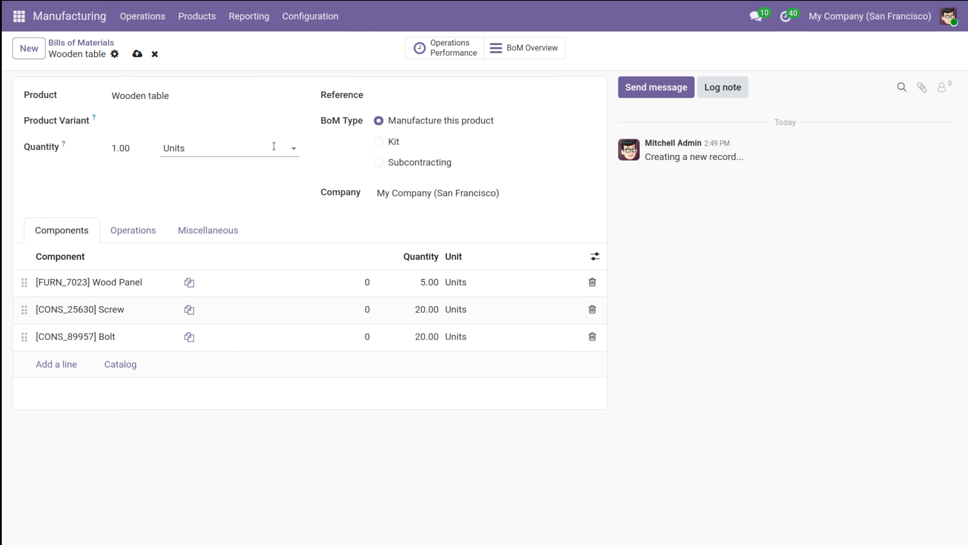
pyautogui.click(137, 53)
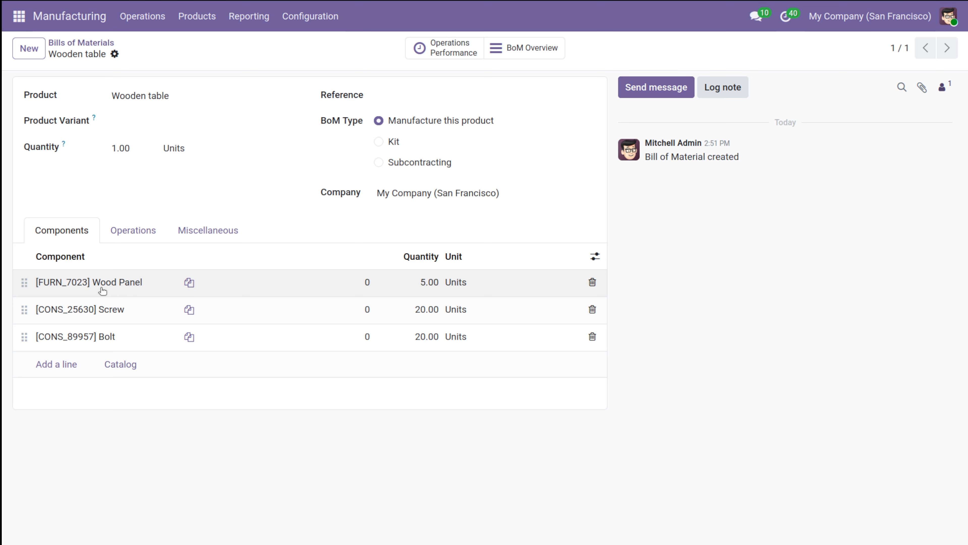
# Step: Check the stock on hand of the Wood Panel component in its product record and return to the bill of materials
pyautogui.click(112, 282)
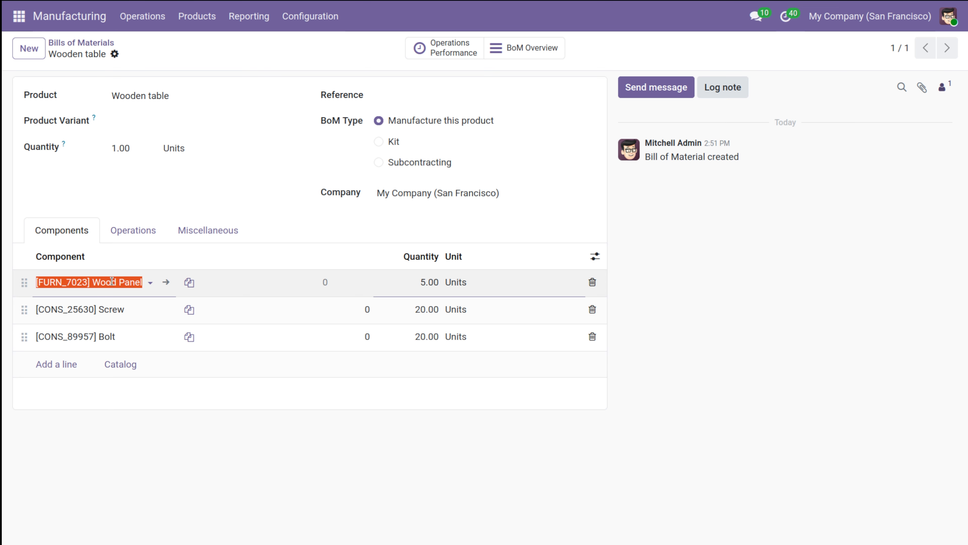
pyautogui.click(167, 283)
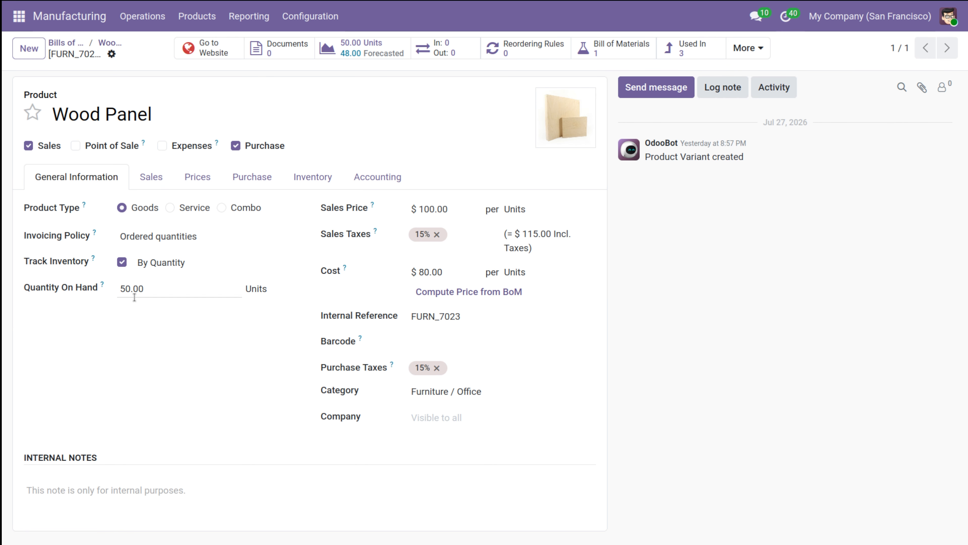
pyautogui.click(108, 44)
# Step: Enable inventory tracking for the Screw component with 50 units on hand, save it and return to the bill of materials
pyautogui.click(107, 308)
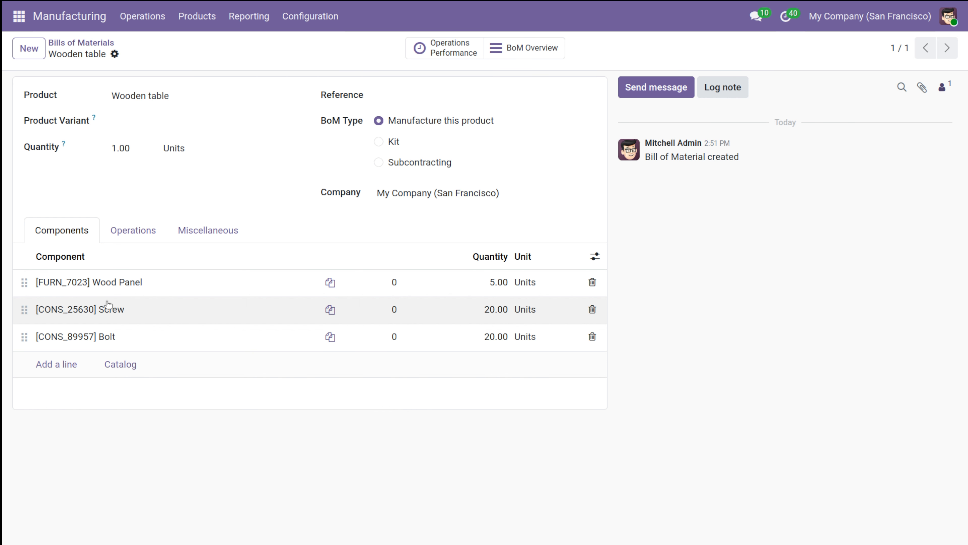
pyautogui.click(106, 308)
pyautogui.click(306, 312)
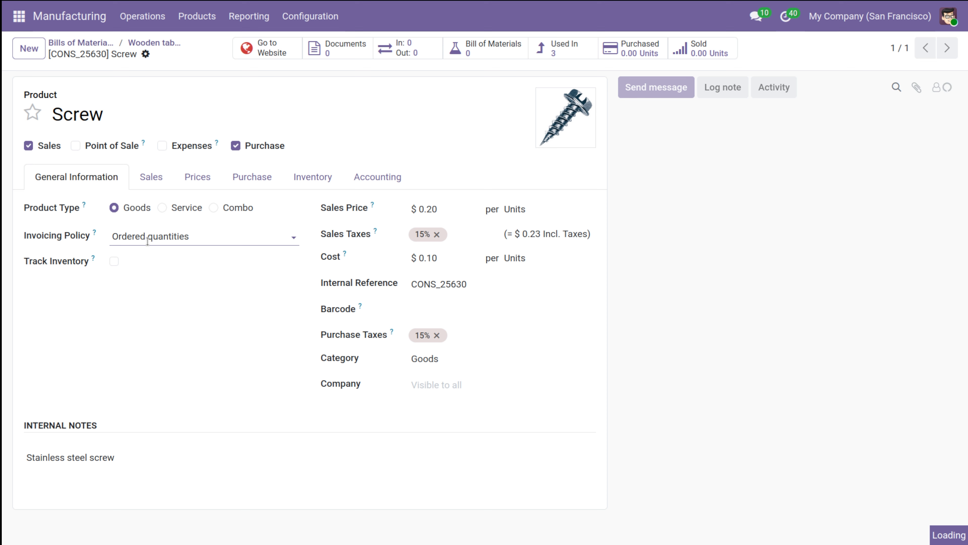
pyautogui.click(113, 262)
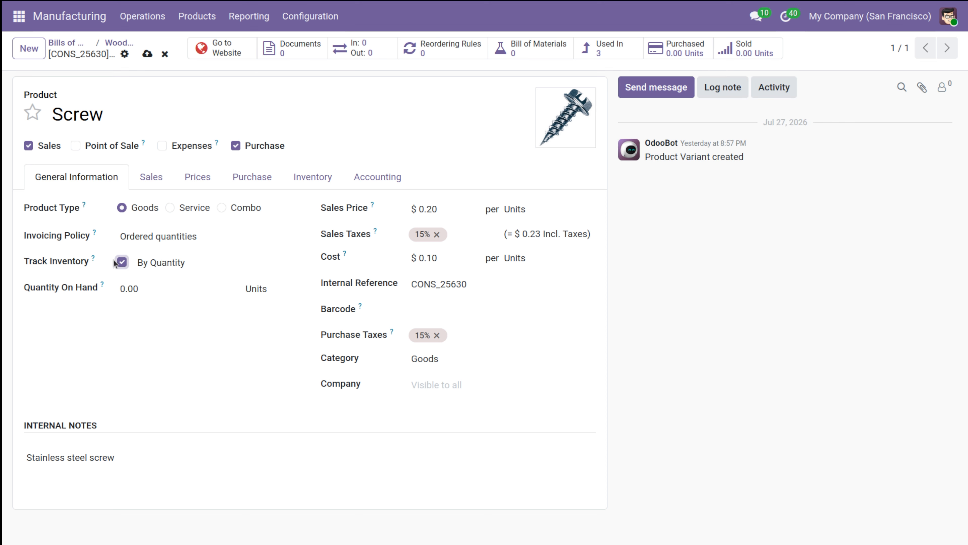
pyautogui.click(154, 289)
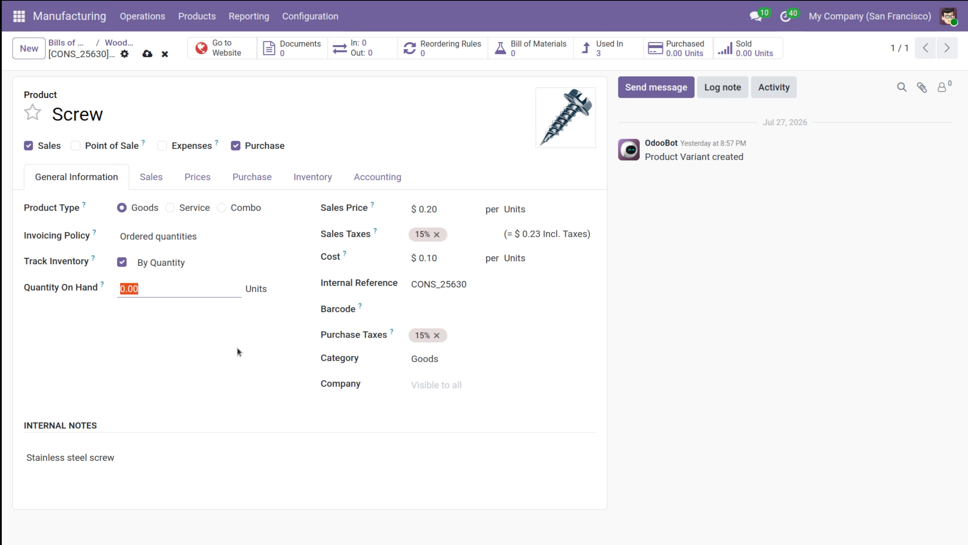
pyautogui.write('50')
pyautogui.click(196, 388)
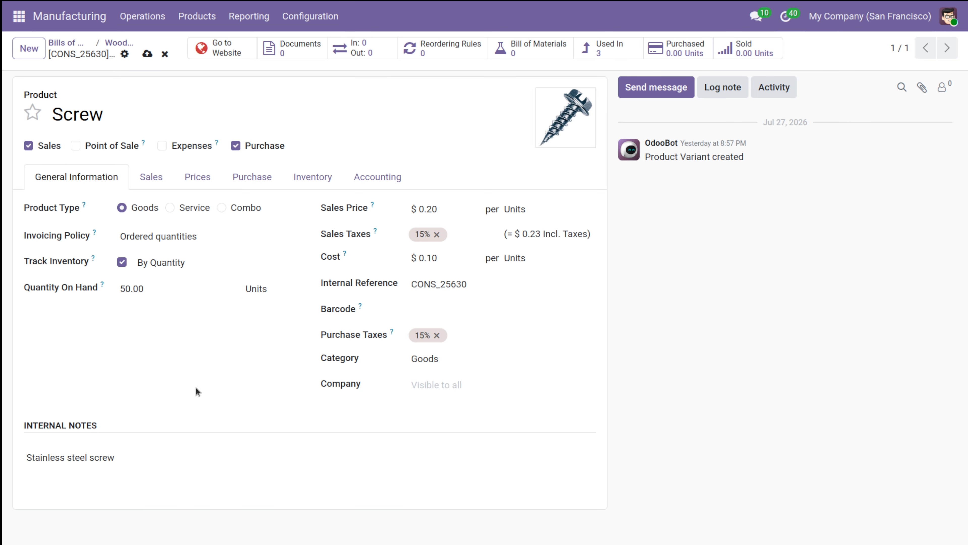
pyautogui.click(147, 54)
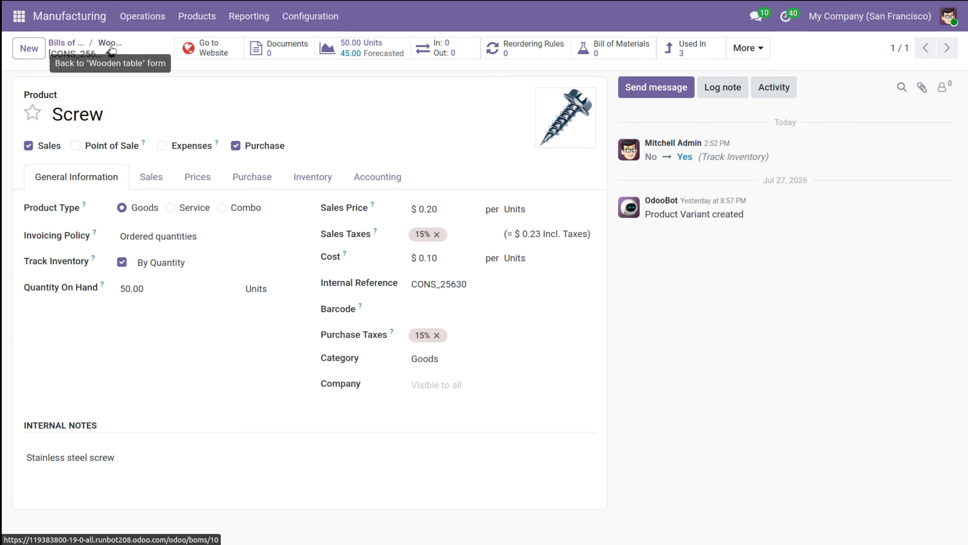
pyautogui.click(111, 47)
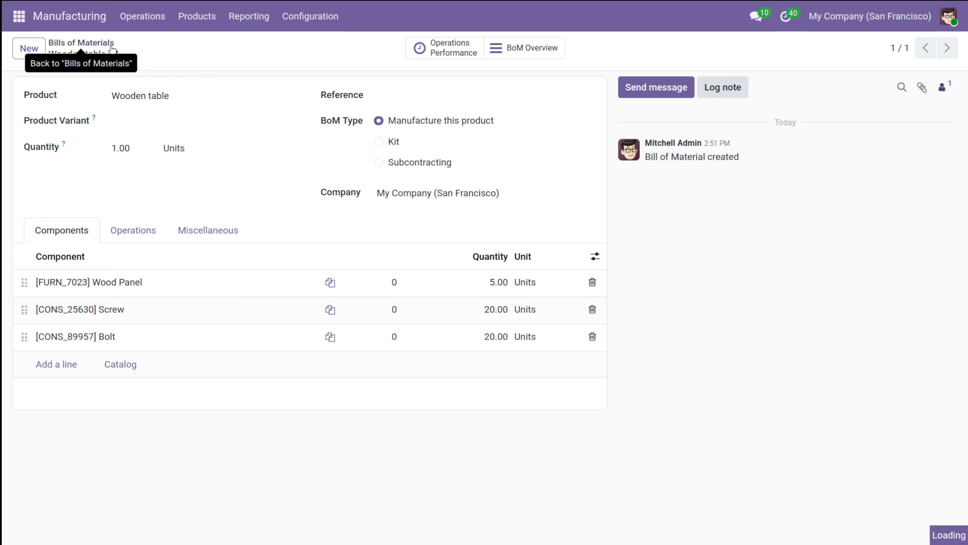
# Step: Enable inventory tracking for the Bolt component with 50 units on hand, save it and return to the bill of materials
pyautogui.click(129, 334)
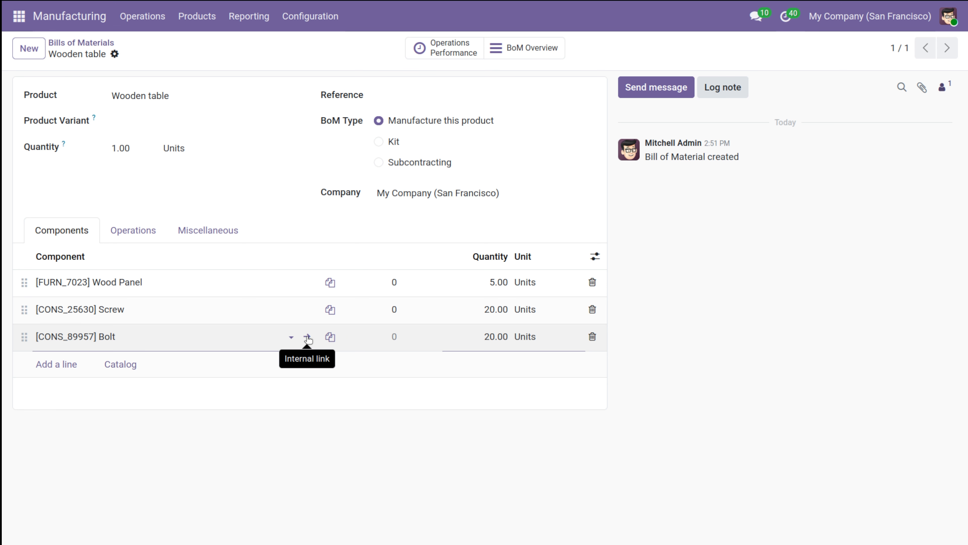
pyautogui.click(307, 336)
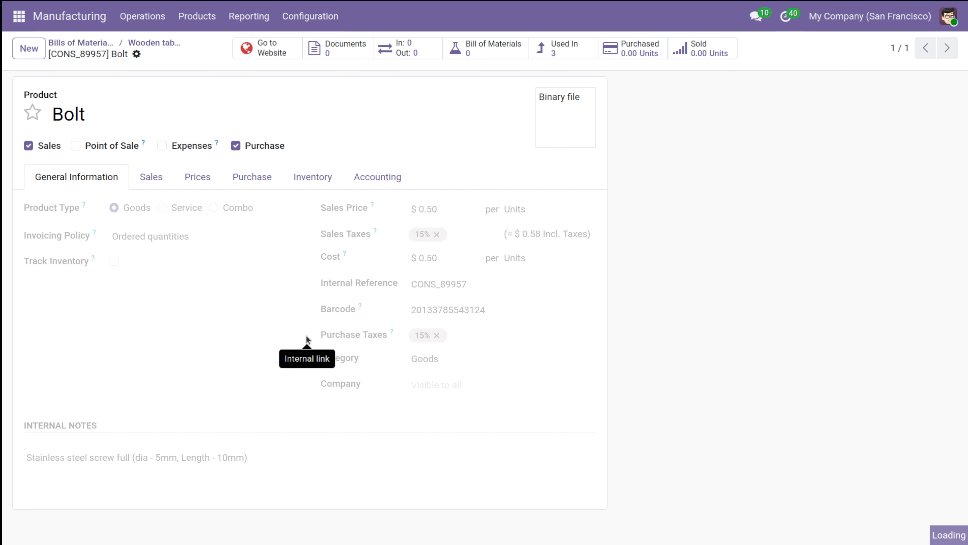
pyautogui.click(115, 261)
pyautogui.click(145, 287)
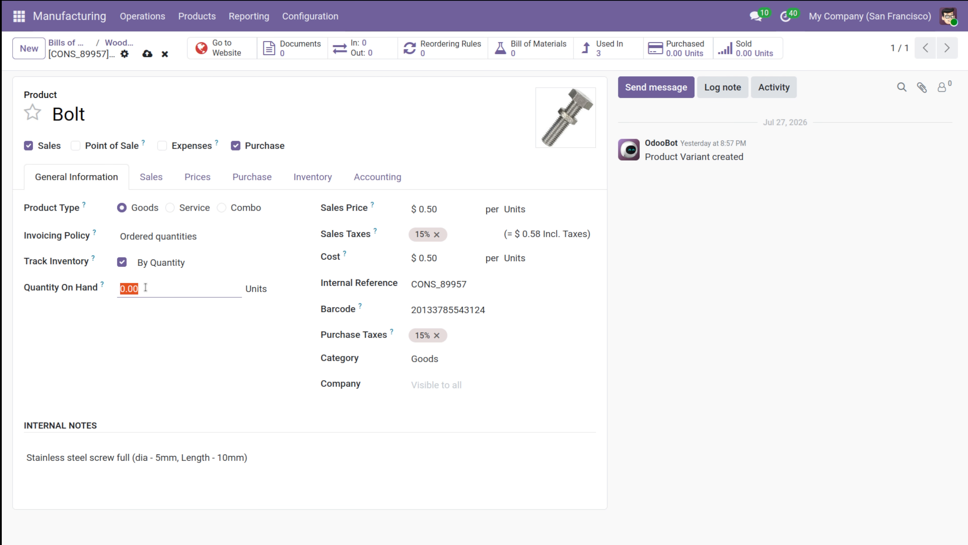
pyautogui.write('50')
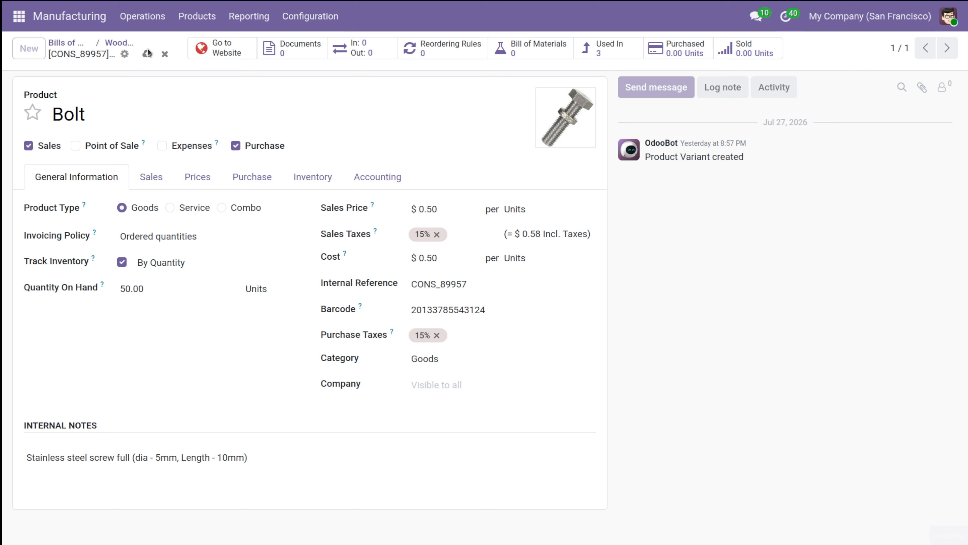
pyautogui.click(148, 51)
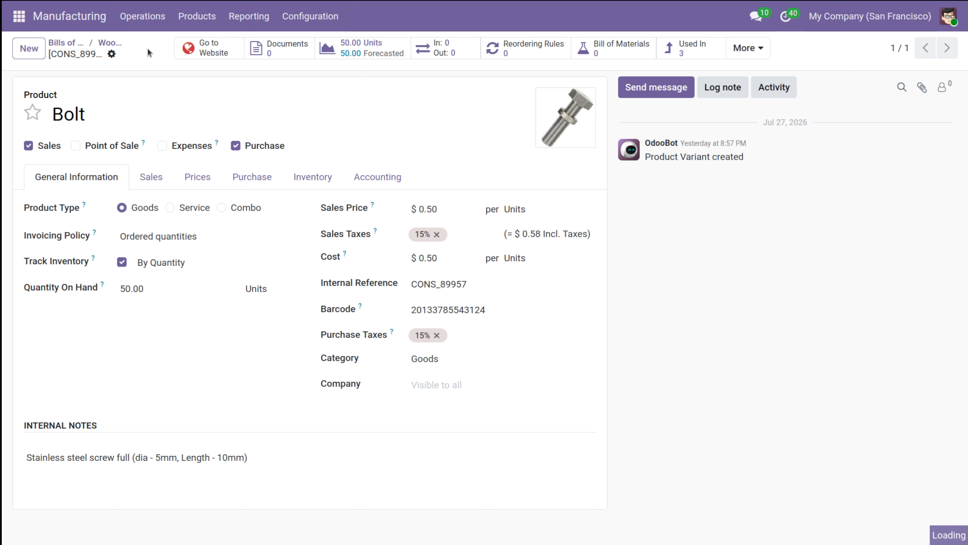
pyautogui.click(110, 43)
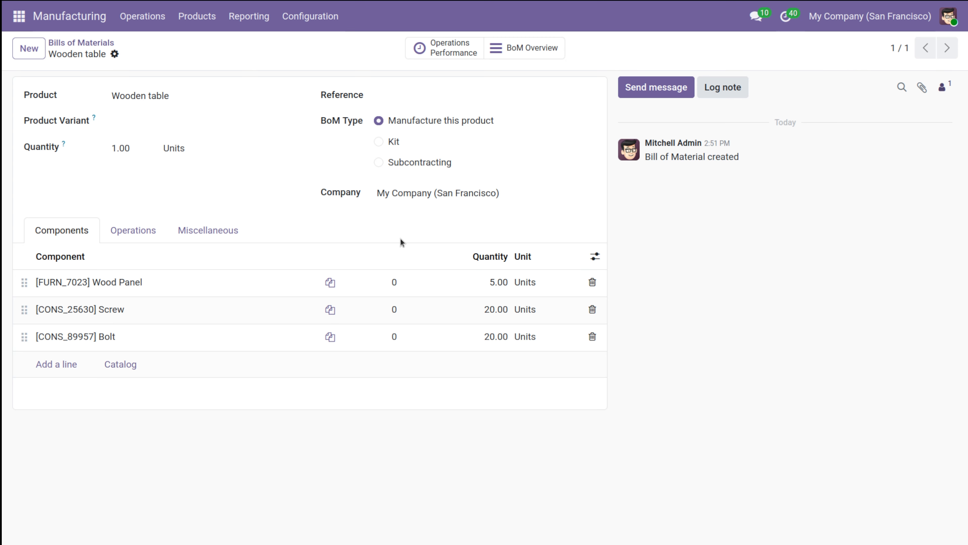
# Step: Create a new manufacturing order for the Wooden table product and save it
pyautogui.click(144, 20)
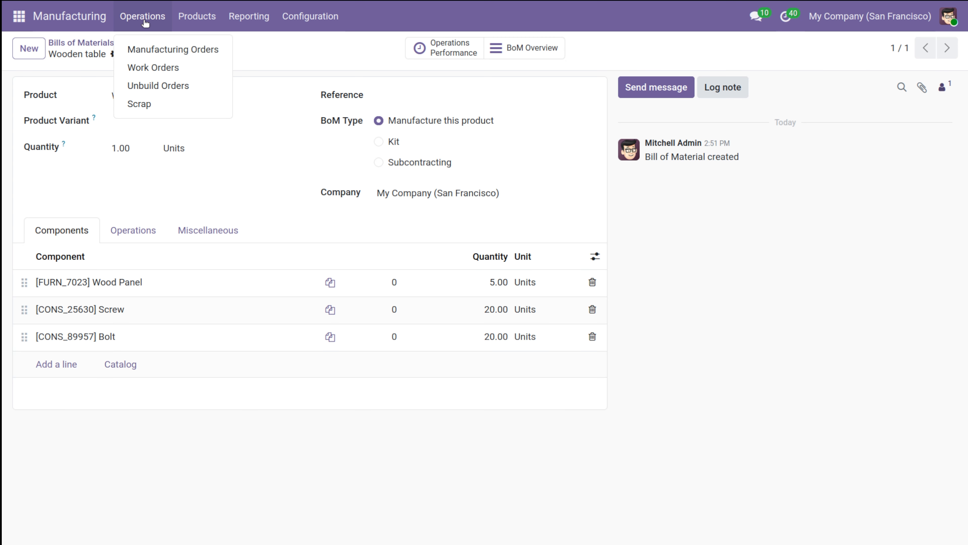
pyautogui.click(167, 49)
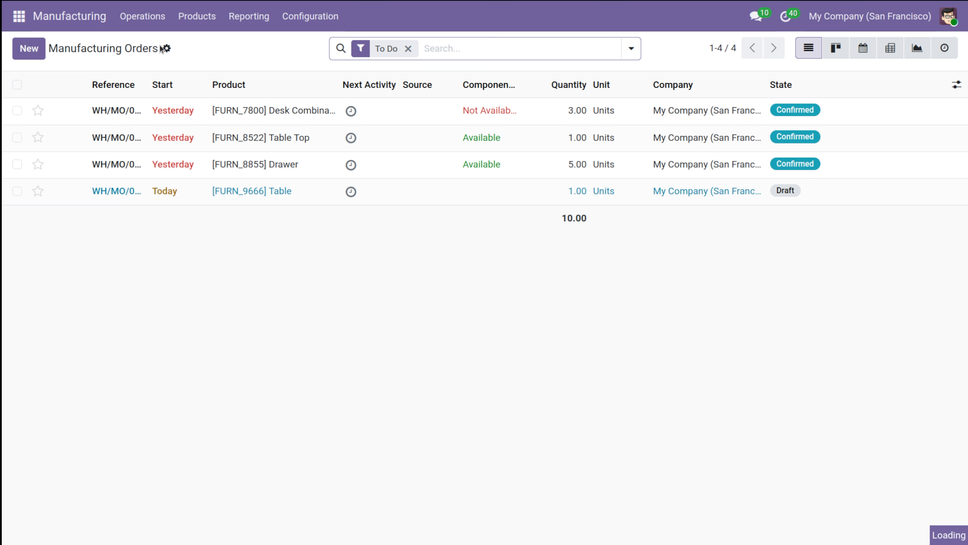
pyautogui.click(21, 47)
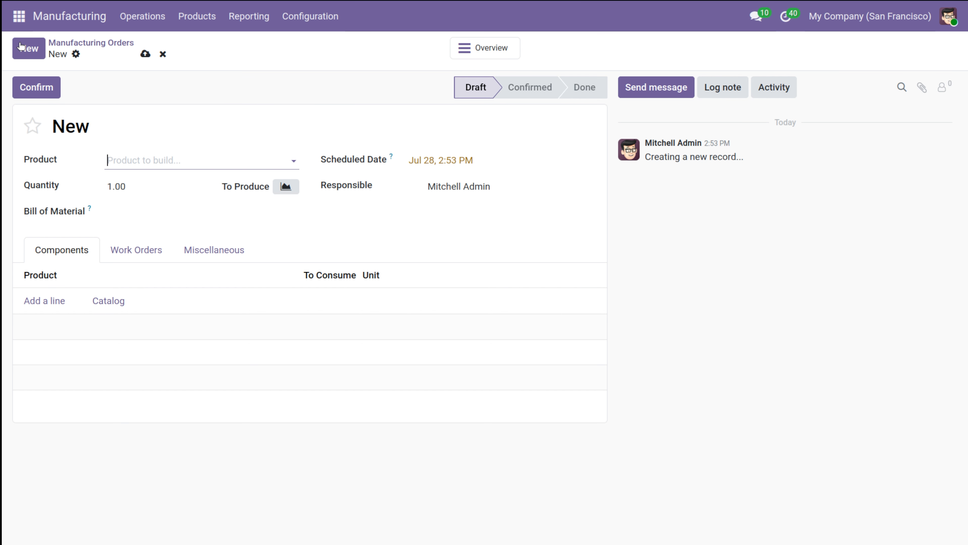
pyautogui.click(139, 158)
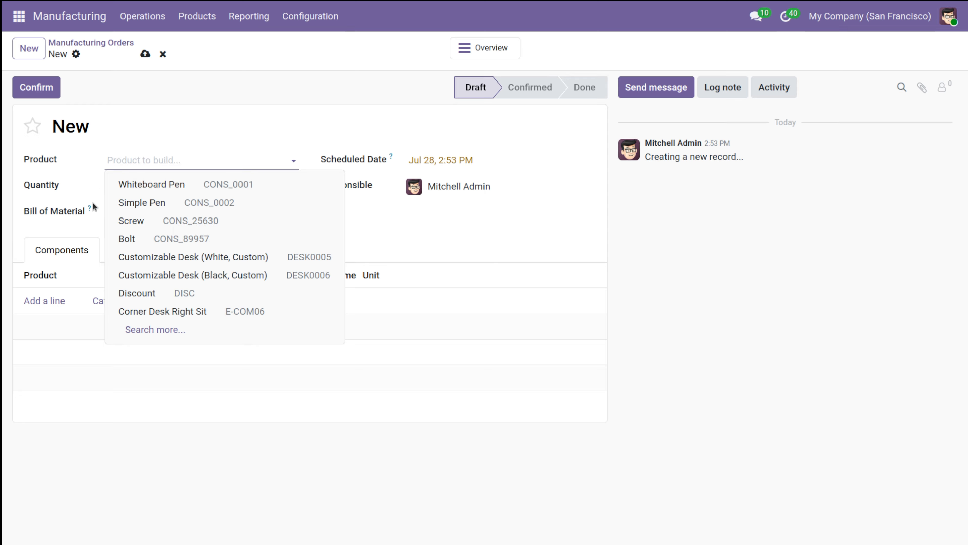
pyautogui.click(87, 207)
pyautogui.click(147, 161)
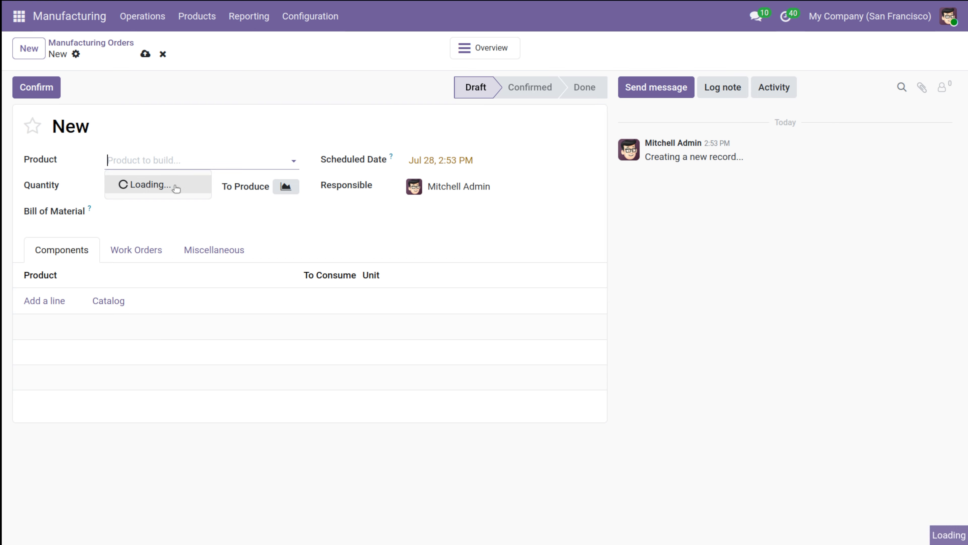
pyautogui.write('woo')
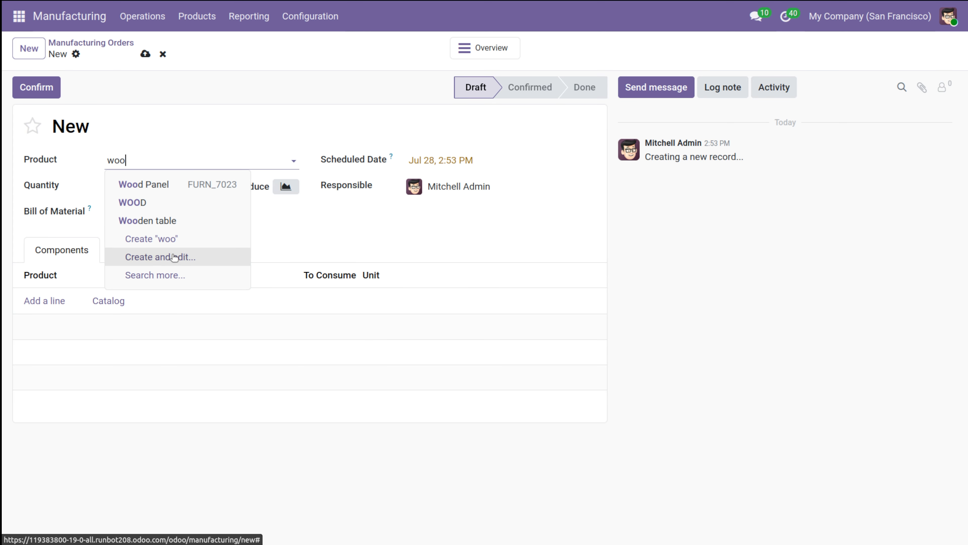
pyautogui.click(167, 222)
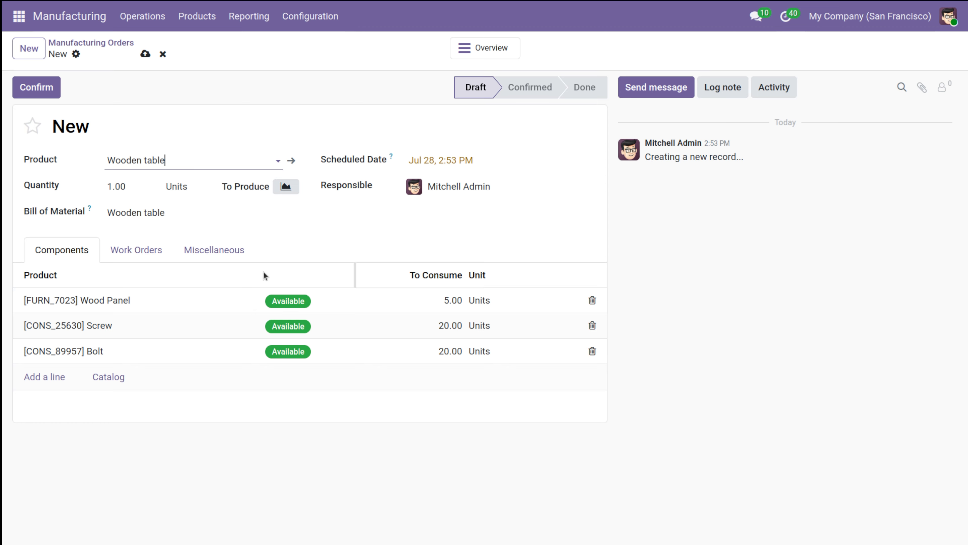
pyautogui.click(145, 54)
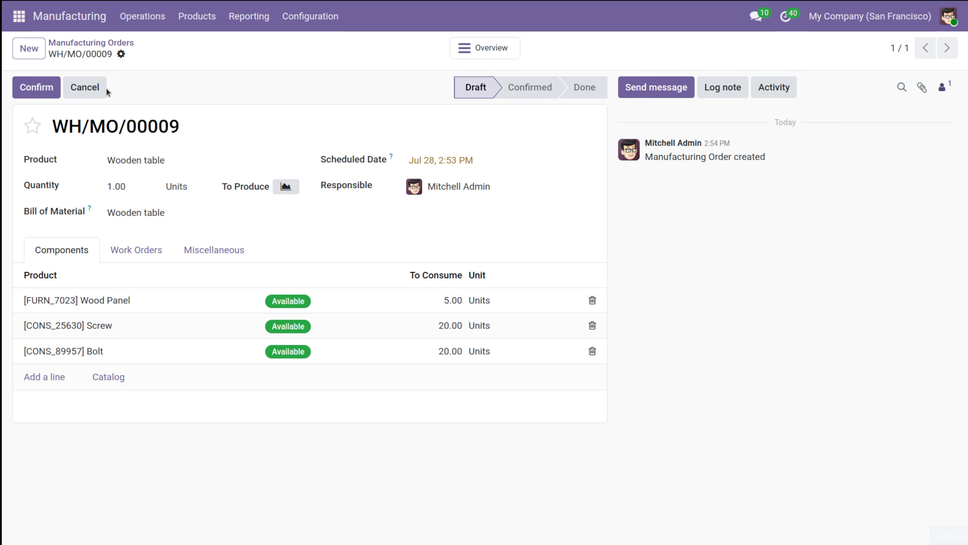
# Step: Confirm the Wooden table manufacturing order and produce its full quantity
pyautogui.click(45, 92)
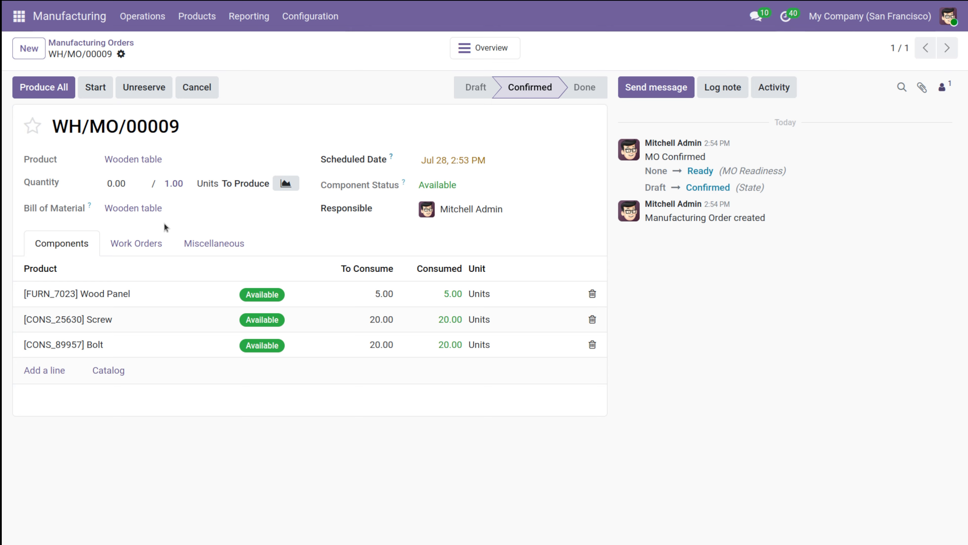
pyautogui.click(56, 88)
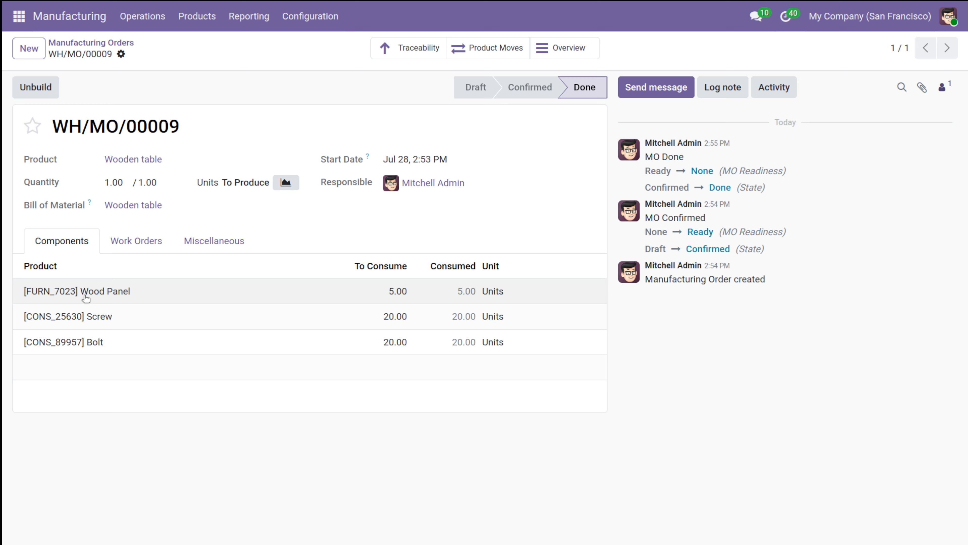
pyautogui.click(143, 291)
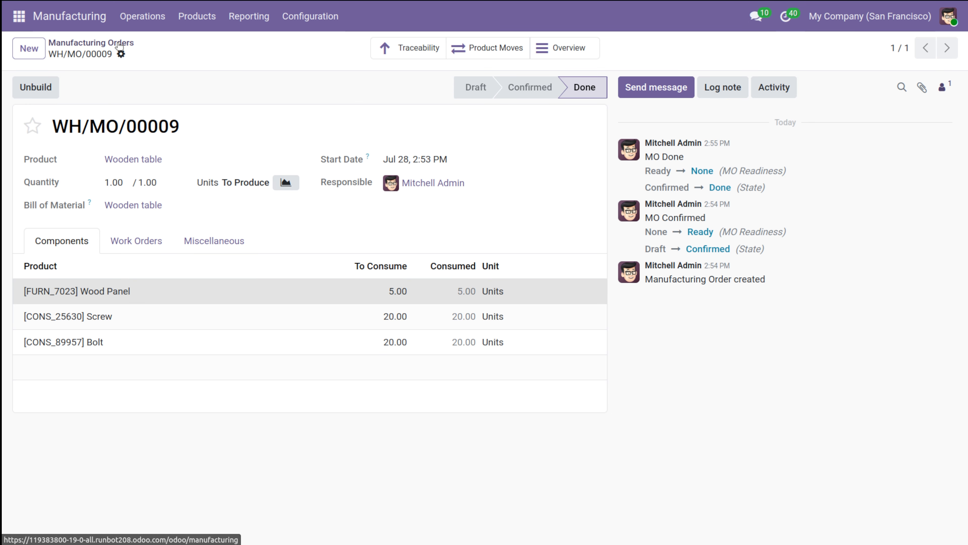
# Step: Open the product list, search for "panel" to check the Wood Panel's stock on hand, and clear the search
pyautogui.click(183, 22)
pyautogui.click(224, 45)
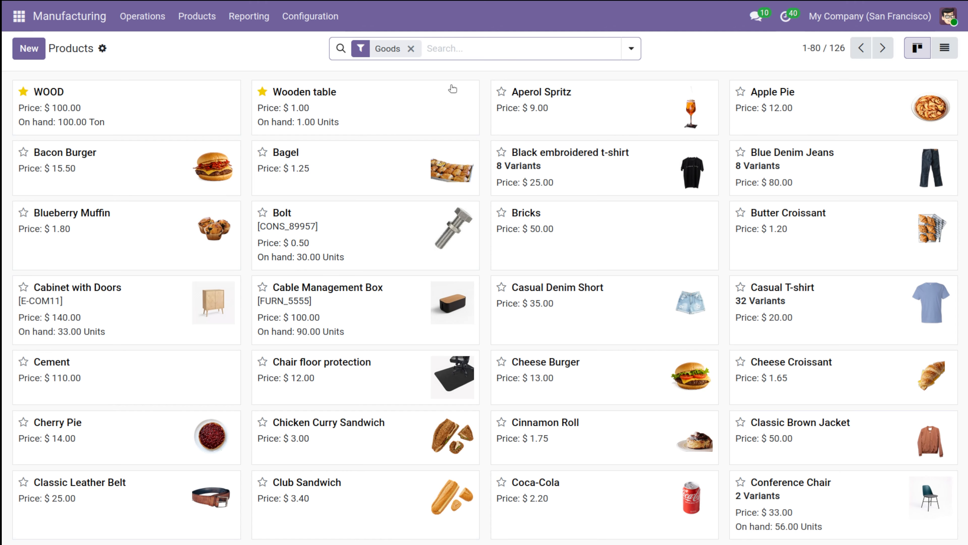
pyautogui.write('panel')
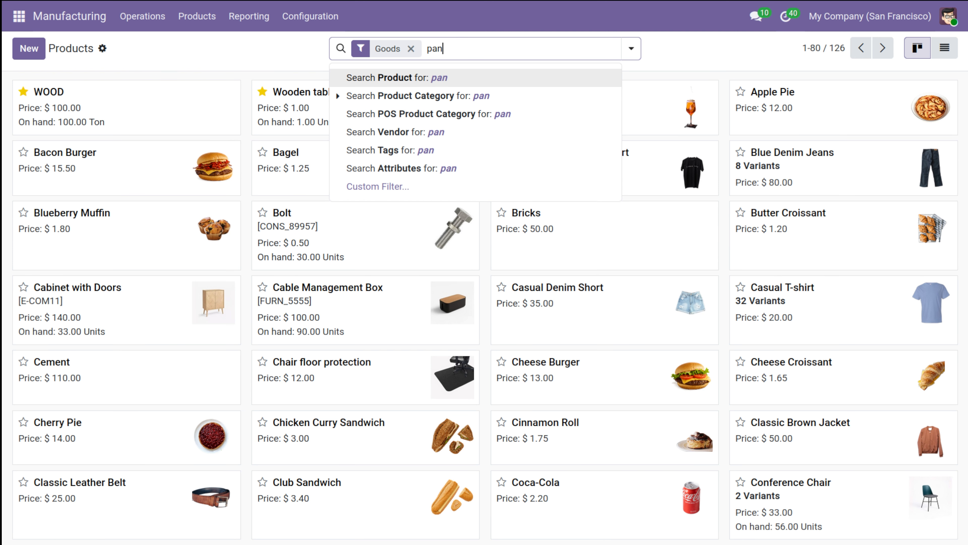
pyautogui.press('Return')
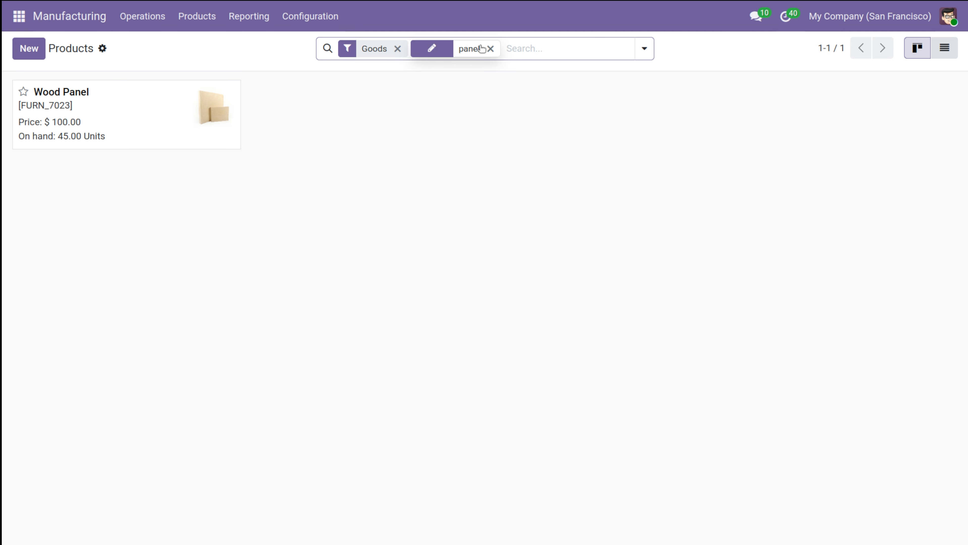
pyautogui.click(491, 48)
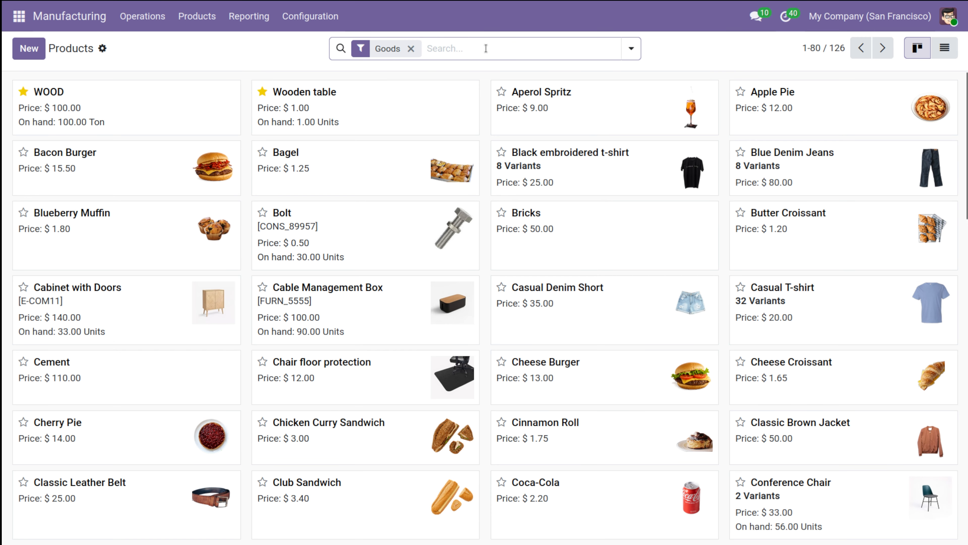
# Step: Search the products for "screw" to check the Screw component's stock on hand, and clear the search
pyautogui.write('screw')
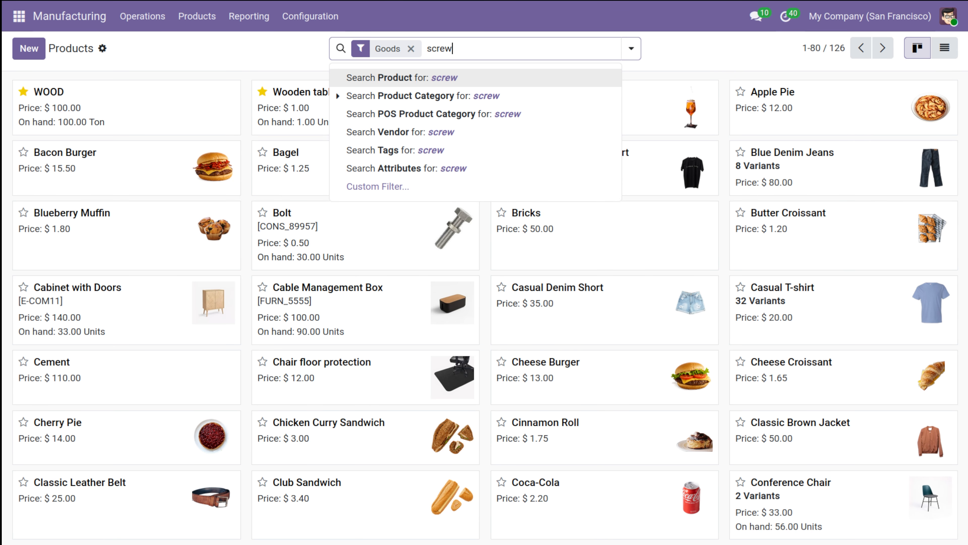
pyautogui.click(261, 37)
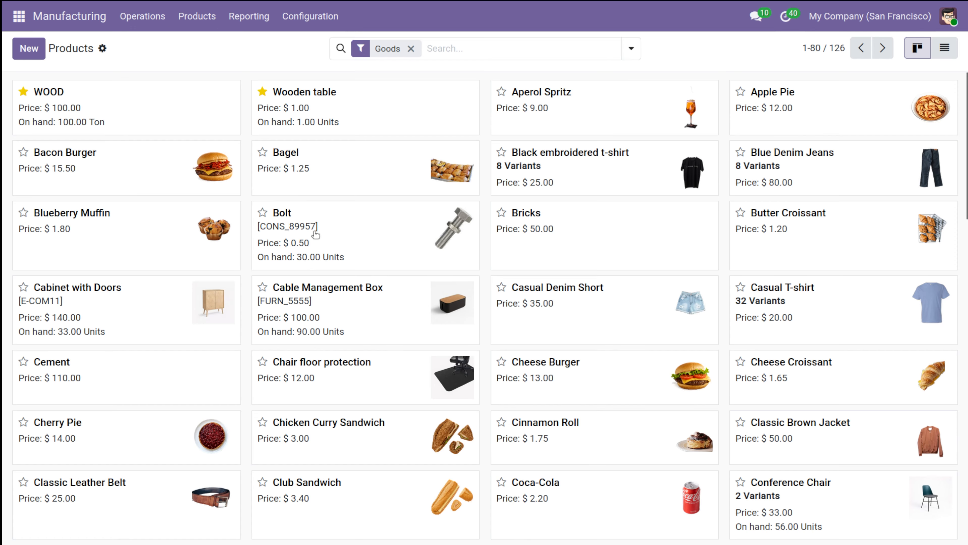
pyautogui.click(458, 48)
pyautogui.write('screw')
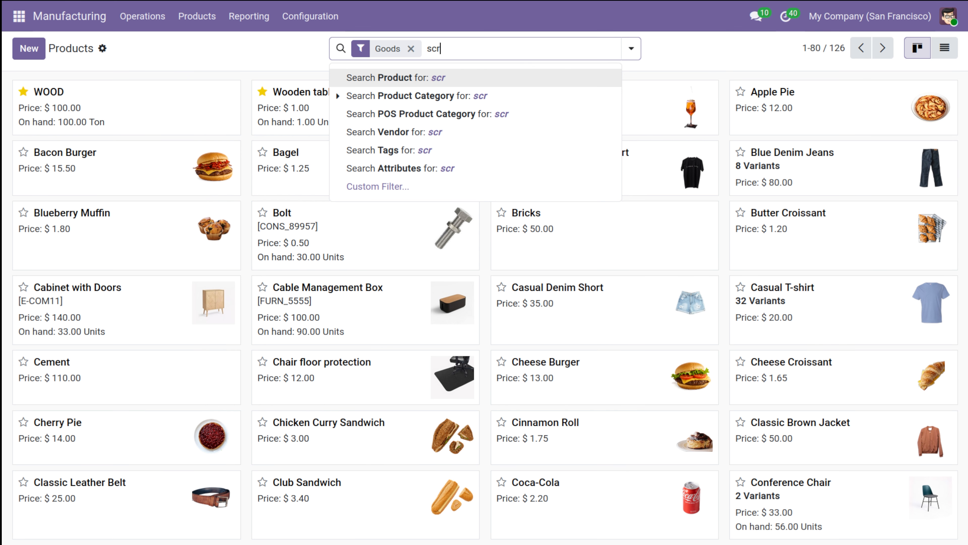
pyautogui.press('Return')
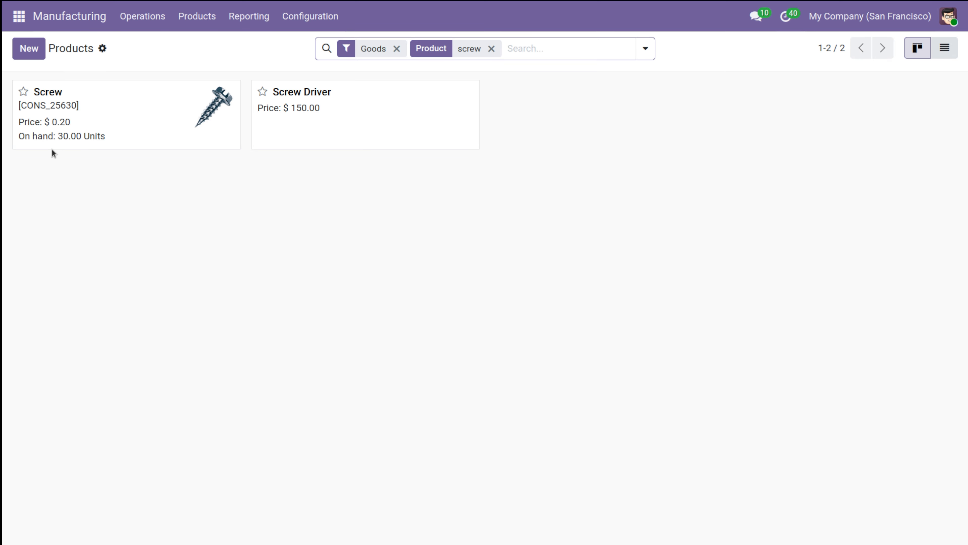
pyautogui.click(491, 48)
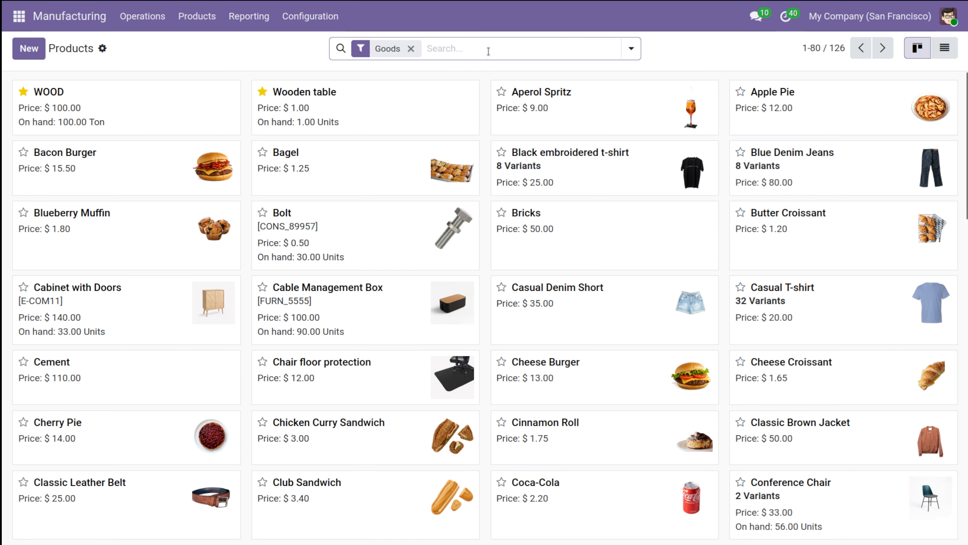